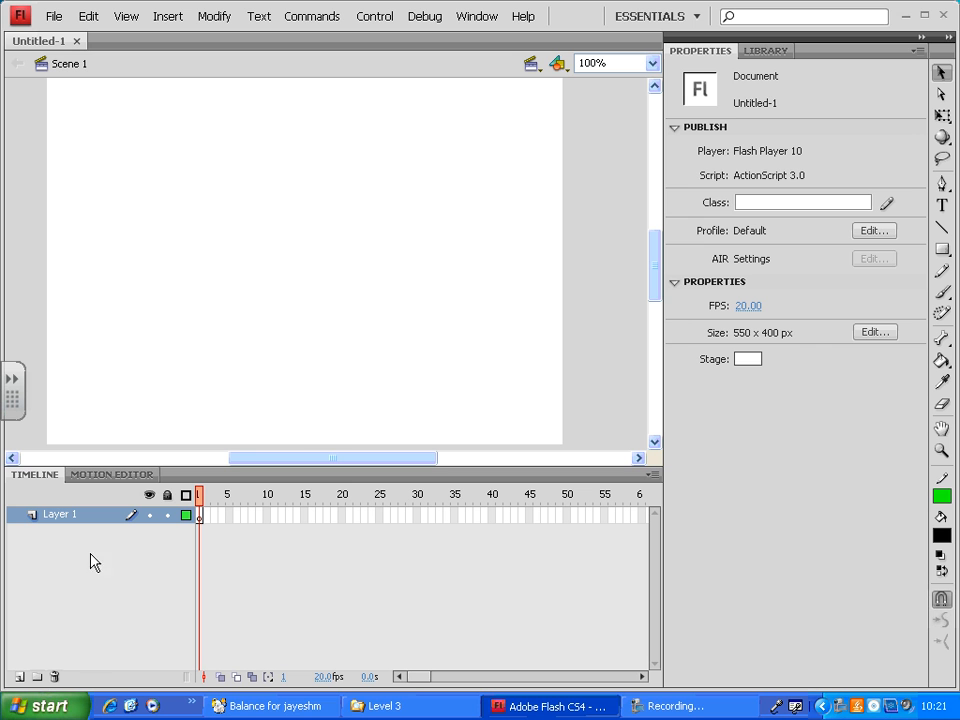
- Draw a circle about 76 px wide near the stage's centre with the Oval Tool, using a green radial gradient fill and green stroke
{"action": "left_click", "coordinate": [944, 256]}
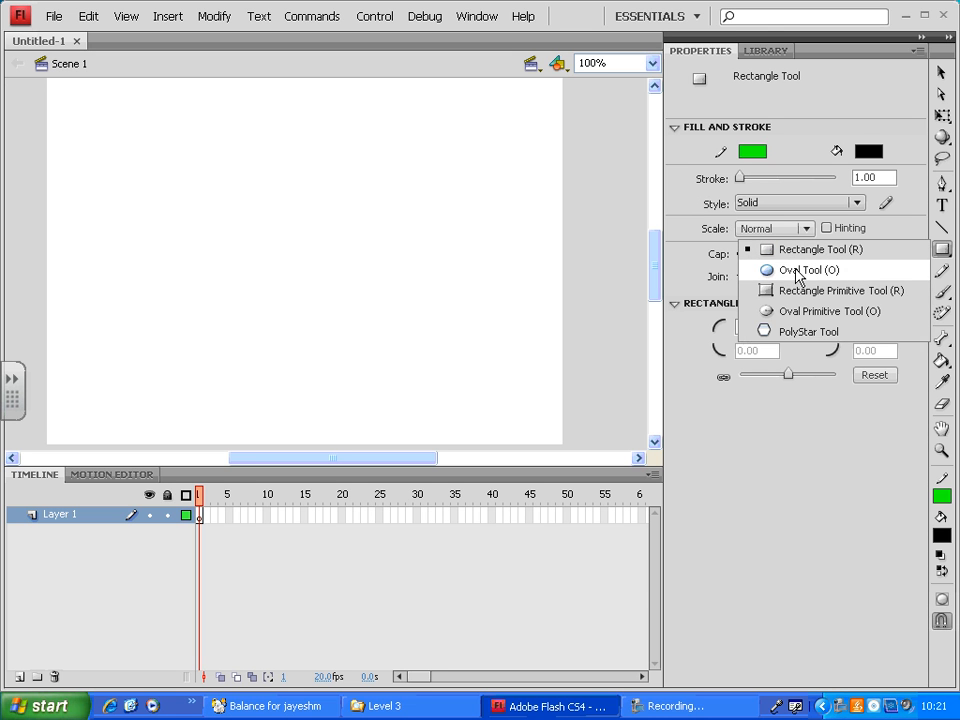
{"action": "left_click", "coordinate": [800, 271]}
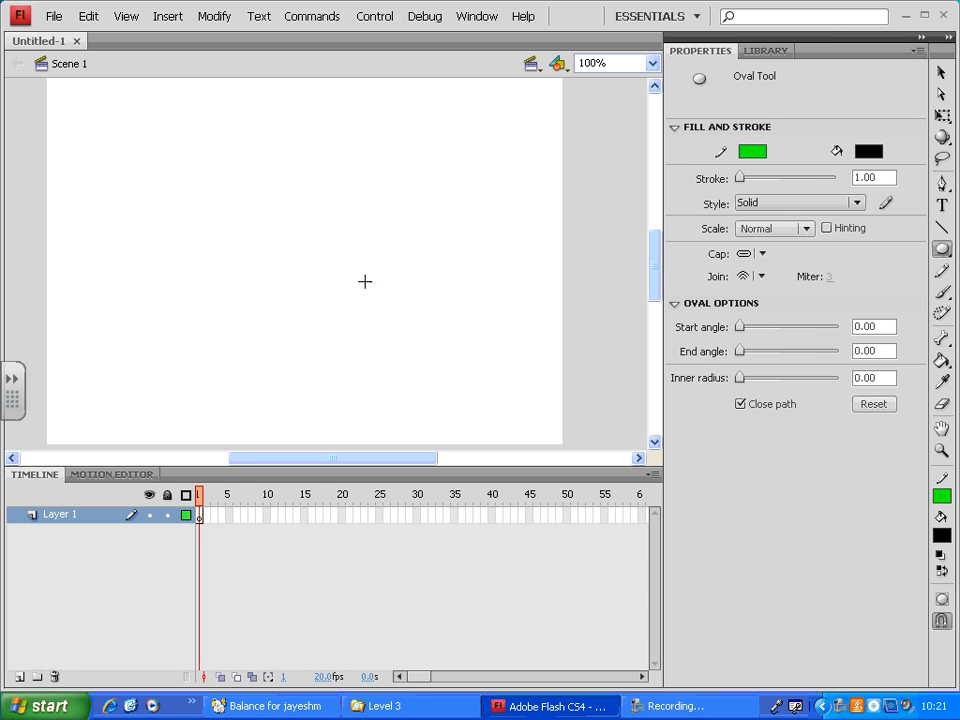
{"action": "left_click", "coordinate": [868, 151]}
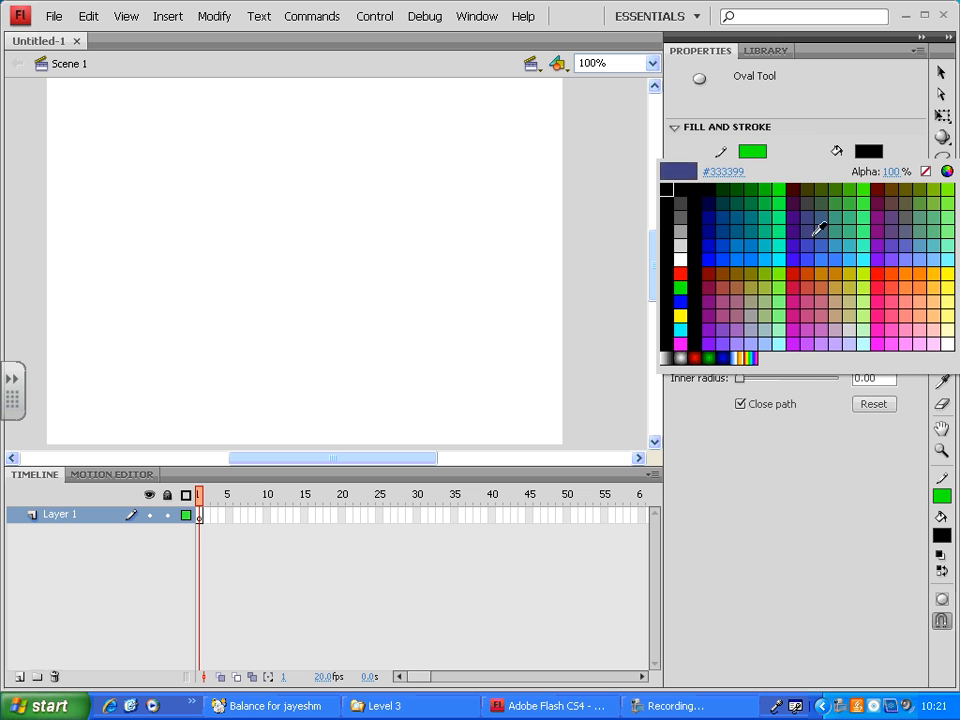
{"action": "left_click", "coordinate": [712, 357]}
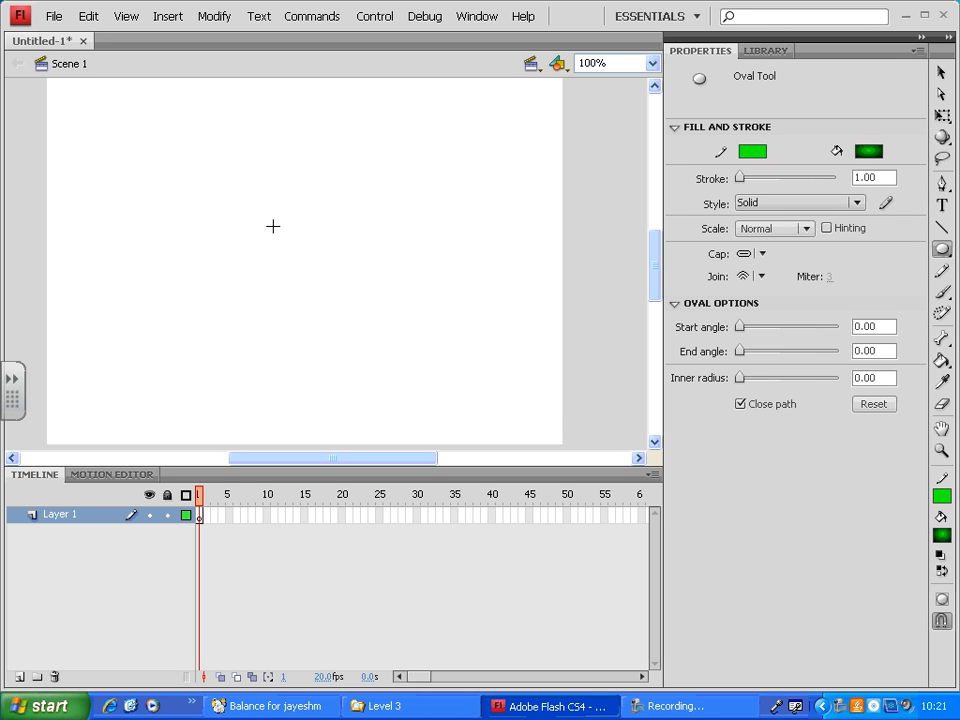
{"action": "left_click_drag", "start_coordinate": [277, 223], "coordinate": [348, 295]}
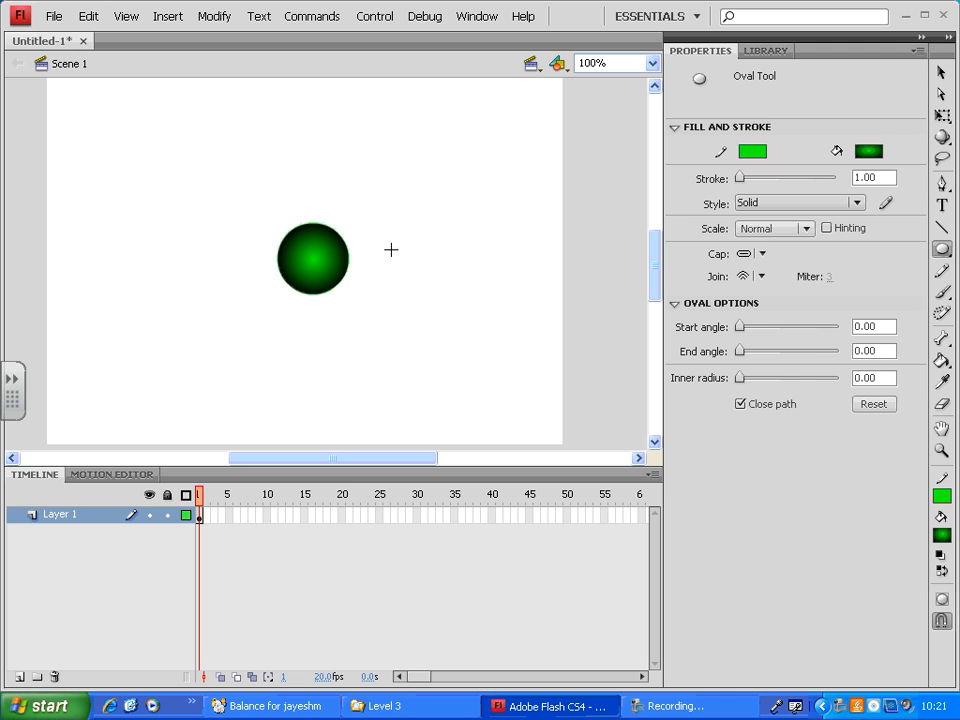
- Set the document's frame rate to 32 FPS
{"action": "left_click", "coordinate": [200, 516]}
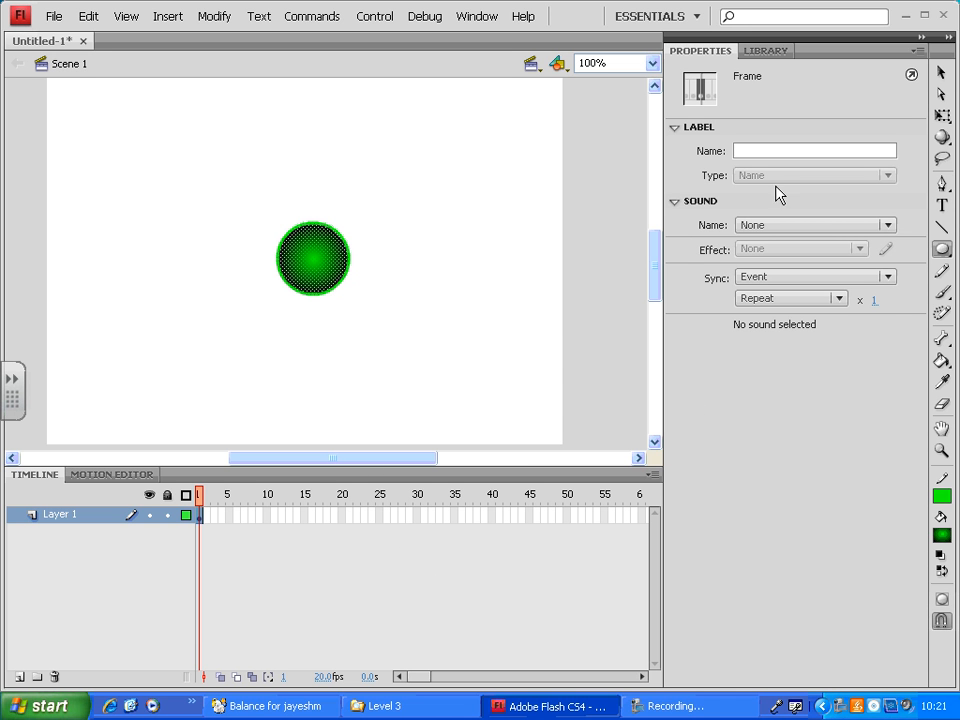
{"action": "left_click", "coordinate": [941, 73]}
{"action": "left_click", "coordinate": [500, 282]}
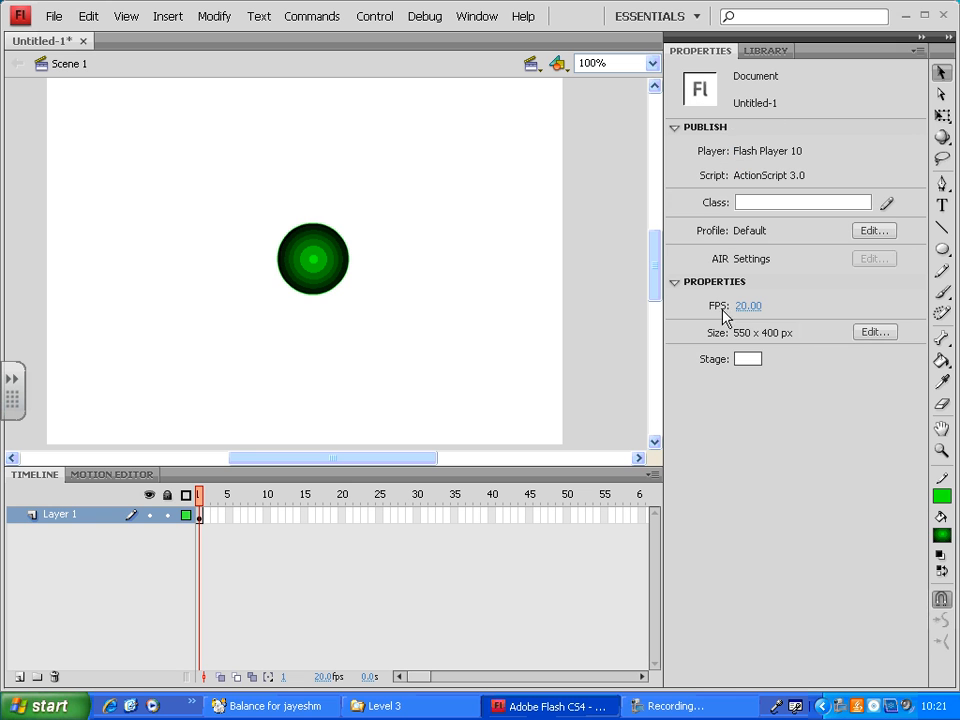
{"action": "left_click", "coordinate": [748, 308]}
{"action": "type", "text": "32"}
{"action": "key", "text": "Return"}
- Insert a keyframe at frame 40 of Layer 1
{"action": "left_click", "coordinate": [491, 516]}
{"action": "right_click", "coordinate": [493, 516]}
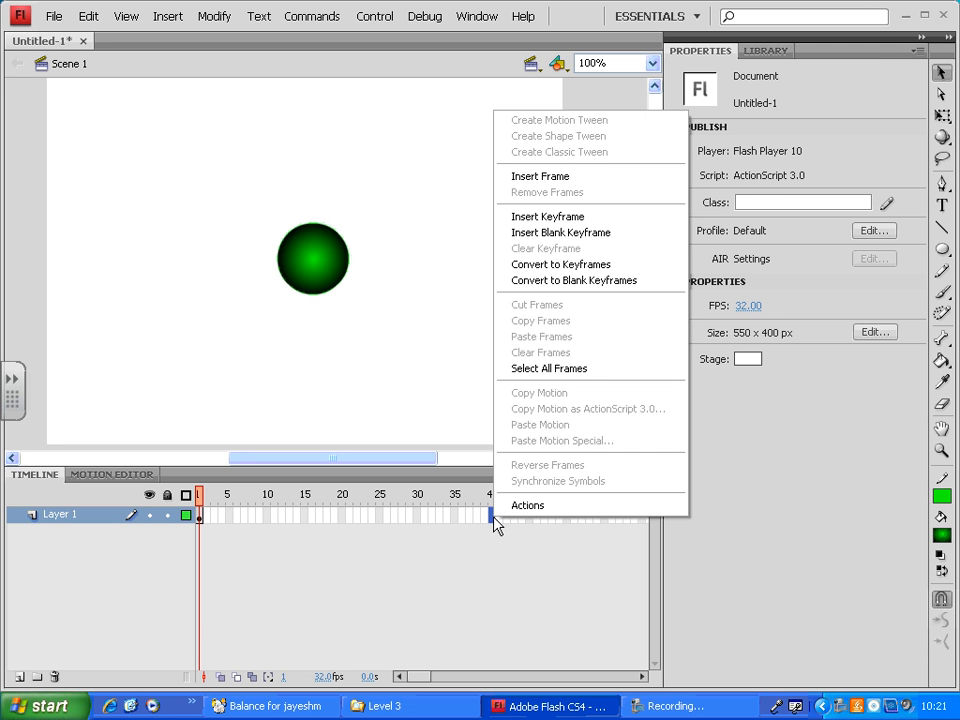
{"action": "left_click", "coordinate": [606, 218]}
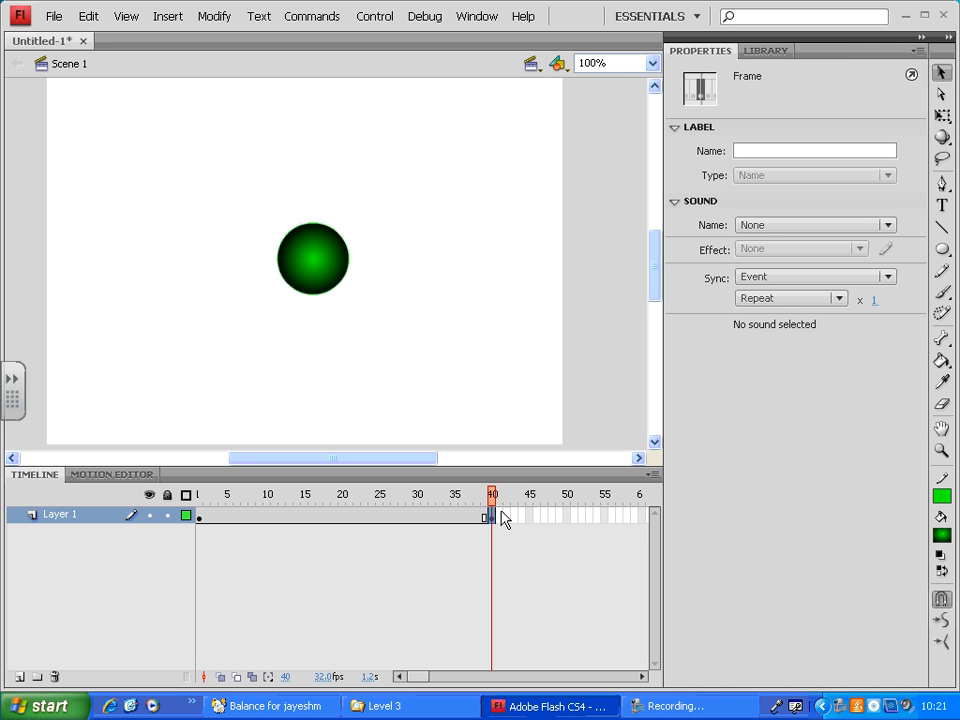
{"action": "left_click", "coordinate": [325, 270]}
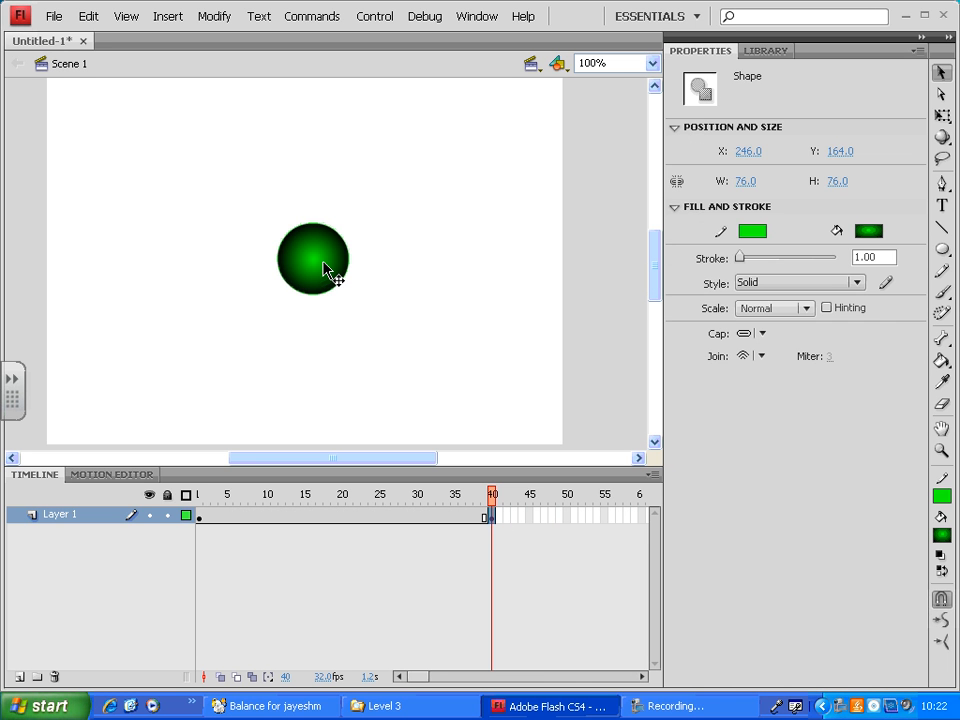
{"action": "left_click_drag", "start_coordinate": [437, 237], "coordinate": [251, 306]}
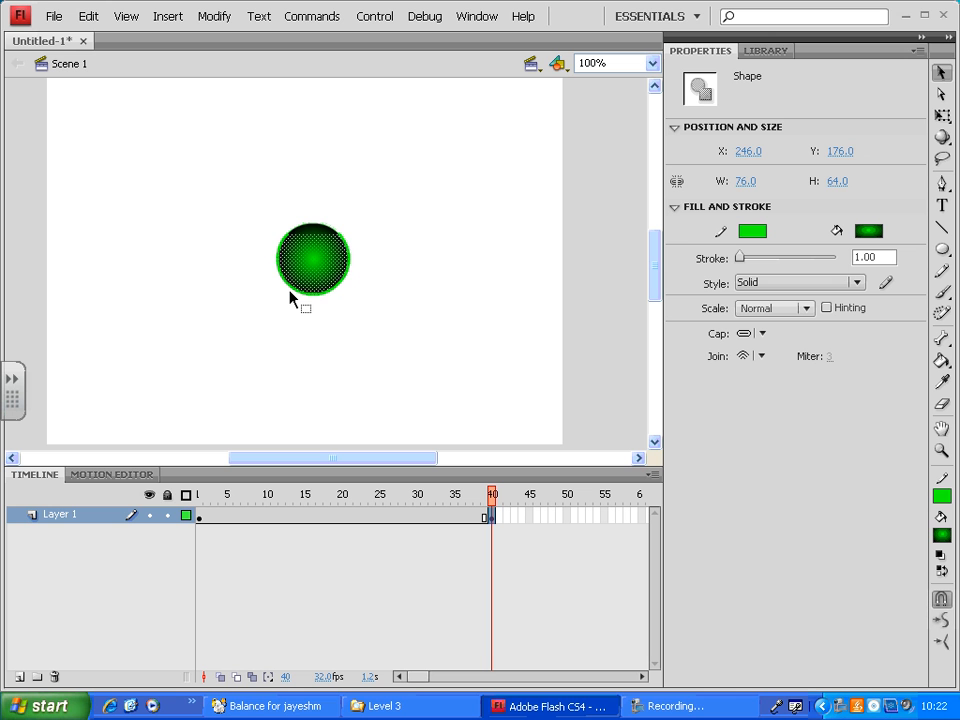
{"action": "left_click_drag", "start_coordinate": [401, 195], "coordinate": [325, 352]}
{"action": "left_click_drag", "start_coordinate": [225, 216], "coordinate": [333, 324]}
{"action": "left_click_drag", "start_coordinate": [416, 211], "coordinate": [313, 312]}
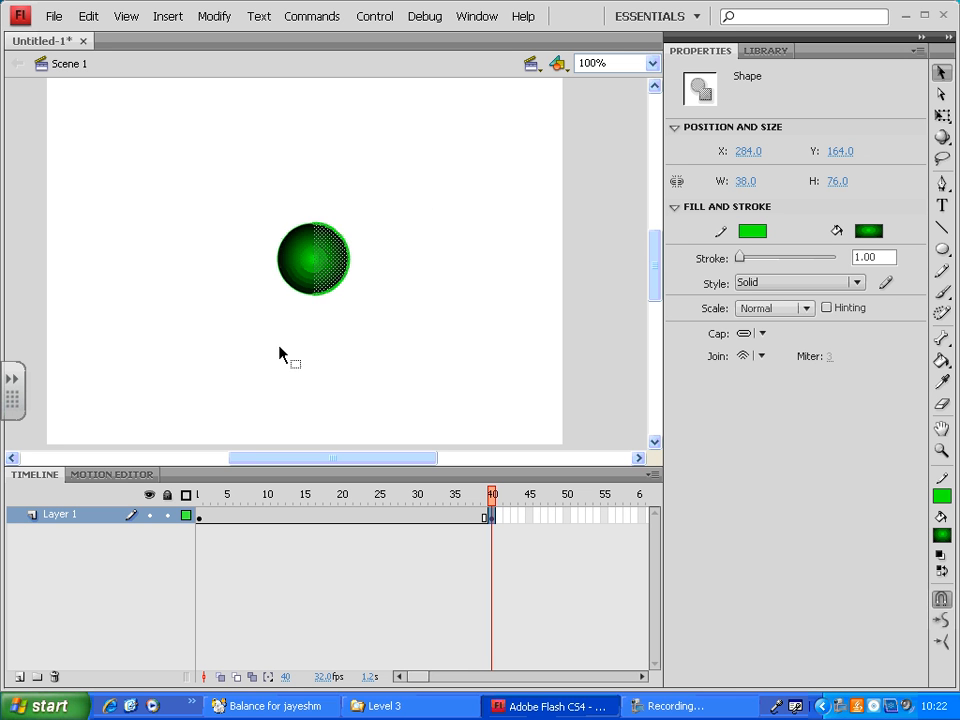
{"action": "left_click_drag", "start_coordinate": [267, 185], "coordinate": [340, 337]}
{"action": "left_click_drag", "start_coordinate": [401, 226], "coordinate": [254, 397]}
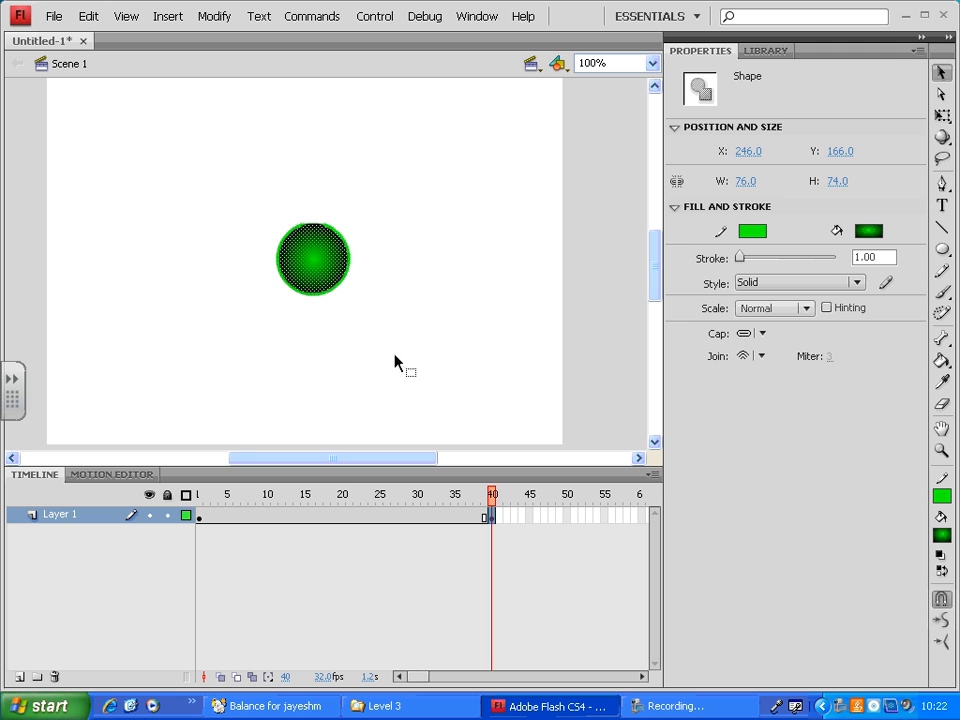
{"action": "left_click_drag", "start_coordinate": [395, 356], "coordinate": [284, 255]}
{"action": "left_click_drag", "start_coordinate": [441, 216], "coordinate": [193, 303]}
{"action": "left_click_drag", "start_coordinate": [404, 198], "coordinate": [295, 336]}
{"action": "left_click_drag", "start_coordinate": [214, 186], "coordinate": [358, 303]}
{"action": "left_click_drag", "start_coordinate": [418, 298], "coordinate": [268, 272]}
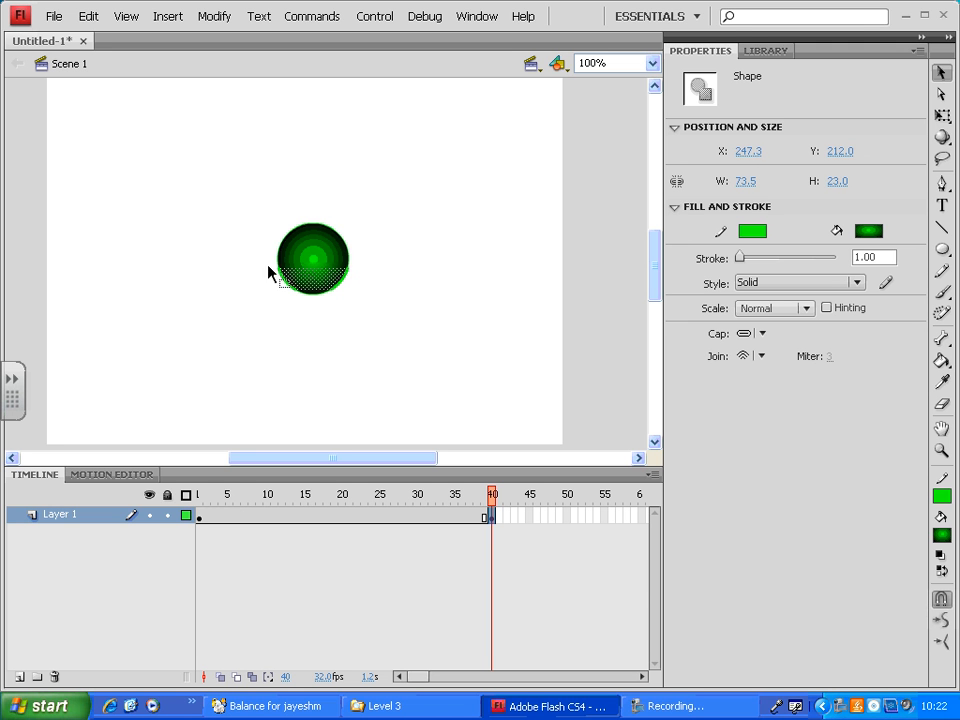
{"action": "left_click_drag", "start_coordinate": [411, 186], "coordinate": [190, 252]}
{"action": "left_click_drag", "start_coordinate": [425, 264], "coordinate": [158, 313]}
{"action": "left_click_drag", "start_coordinate": [384, 221], "coordinate": [303, 339]}
{"action": "left_click_drag", "start_coordinate": [228, 234], "coordinate": [324, 346]}
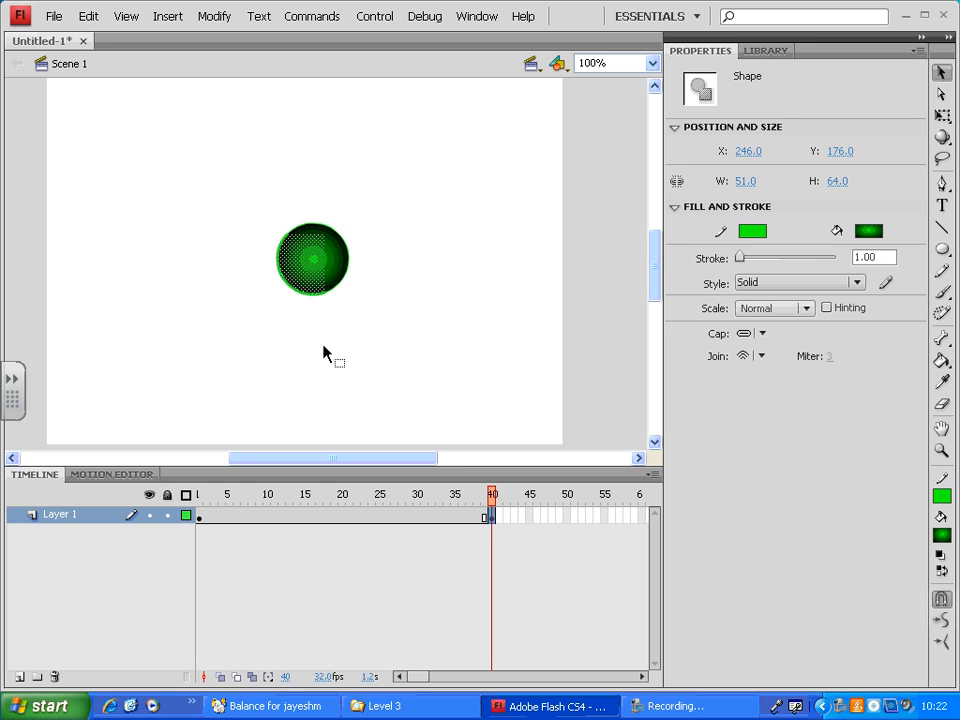
{"action": "left_click_drag", "start_coordinate": [368, 257], "coordinate": [247, 300]}
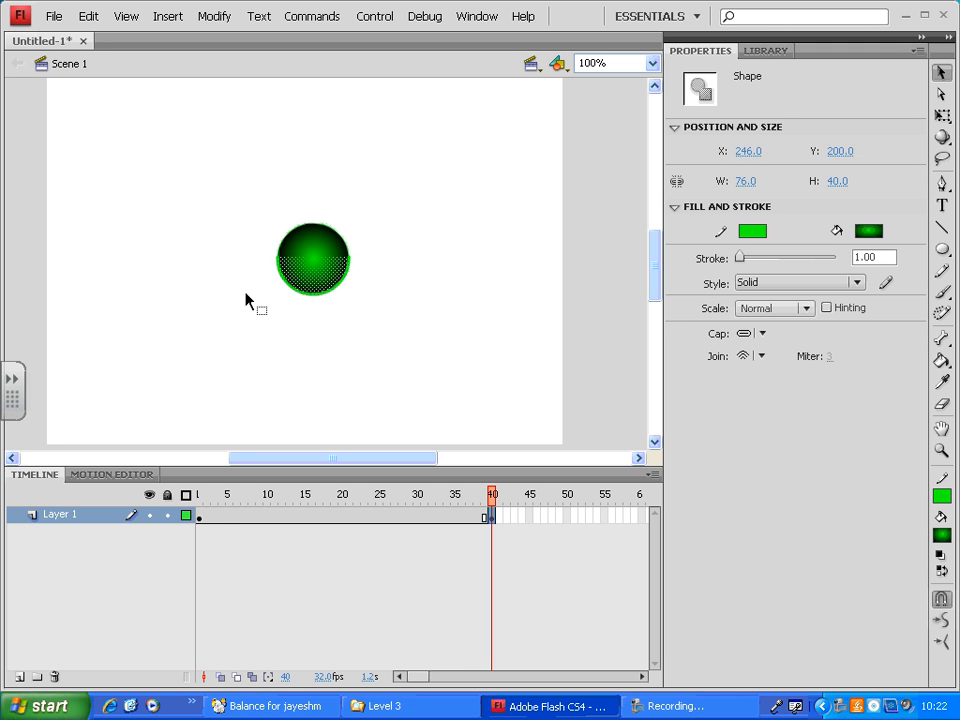
{"action": "left_click", "coordinate": [410, 283]}
- Delete the whole circle from the stage at the frame 40 keyframe
{"action": "left_click", "coordinate": [200, 517]}
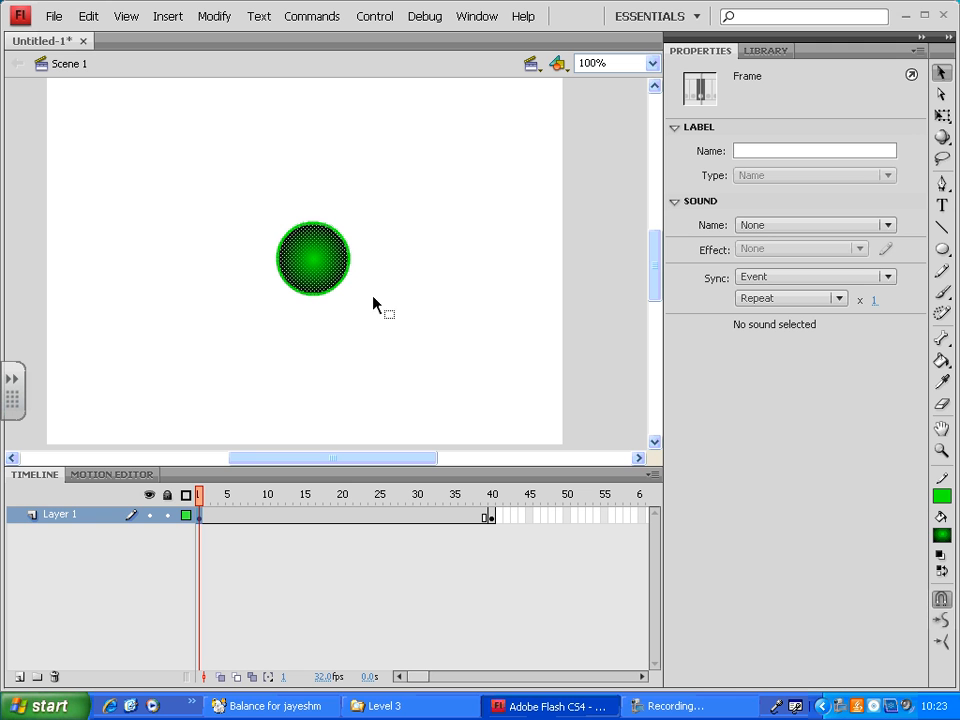
{"action": "left_click", "coordinate": [493, 518]}
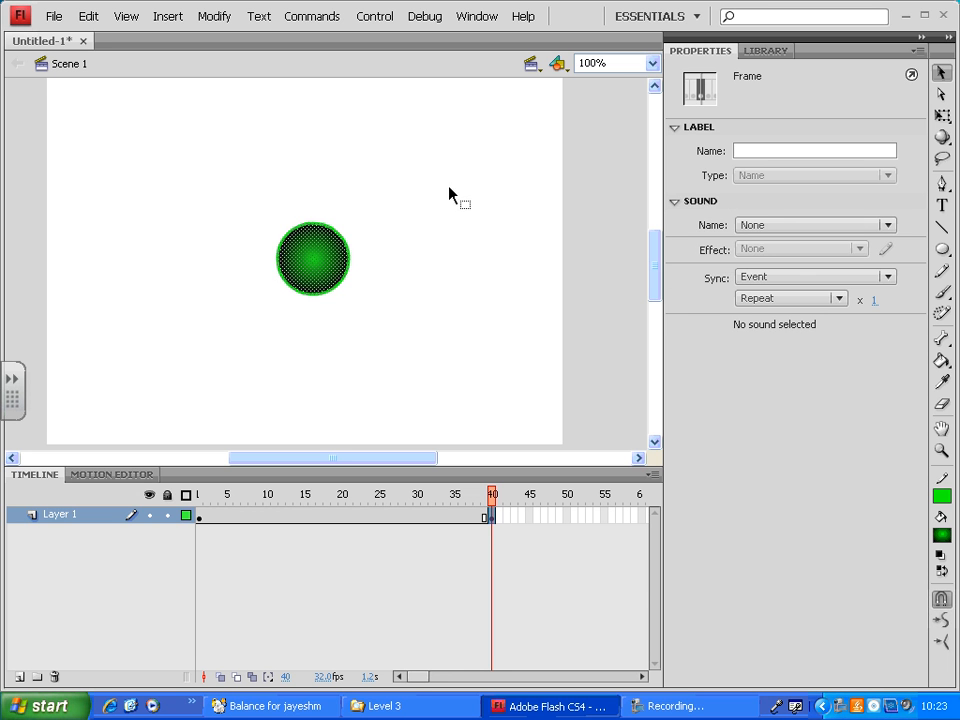
{"action": "left_click_drag", "start_coordinate": [449, 194], "coordinate": [141, 407]}
{"action": "key", "text": "Delete"}
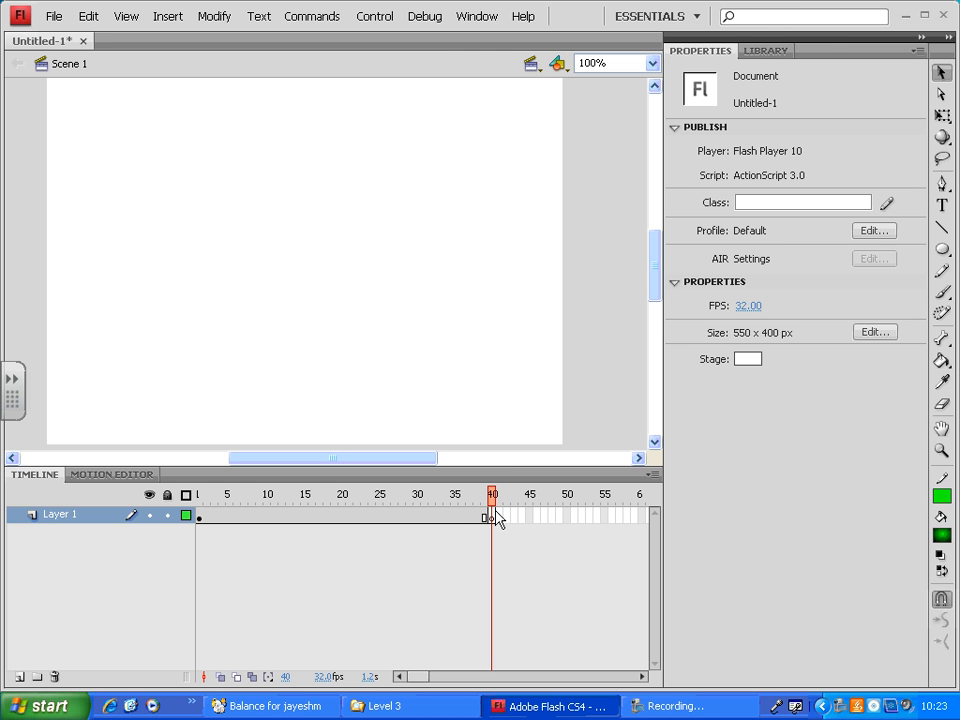
- Draw a large pentagon with a solid yellow fill and green stroke on frame 40 using the PolyStar Tool
{"action": "left_click", "coordinate": [943, 249]}
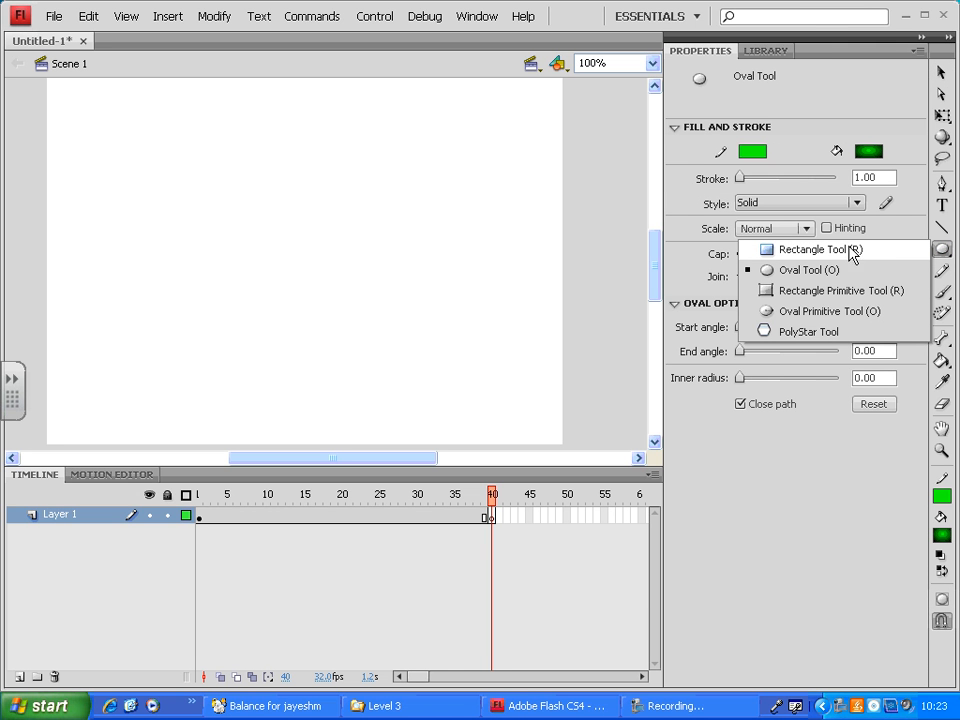
{"action": "left_click", "coordinate": [806, 335]}
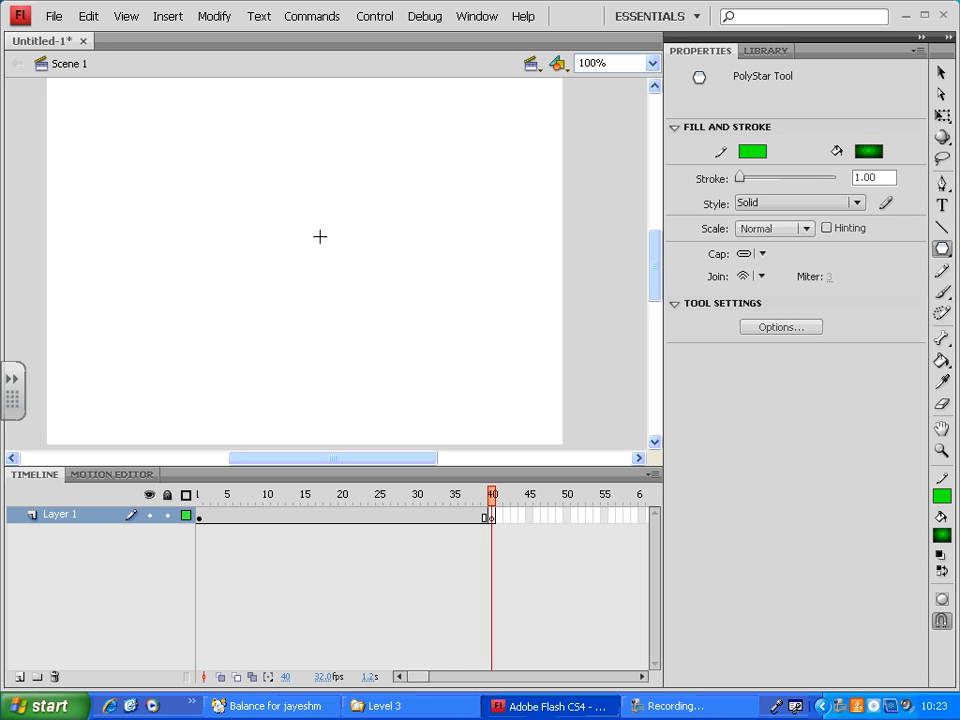
{"action": "left_click", "coordinate": [752, 151]}
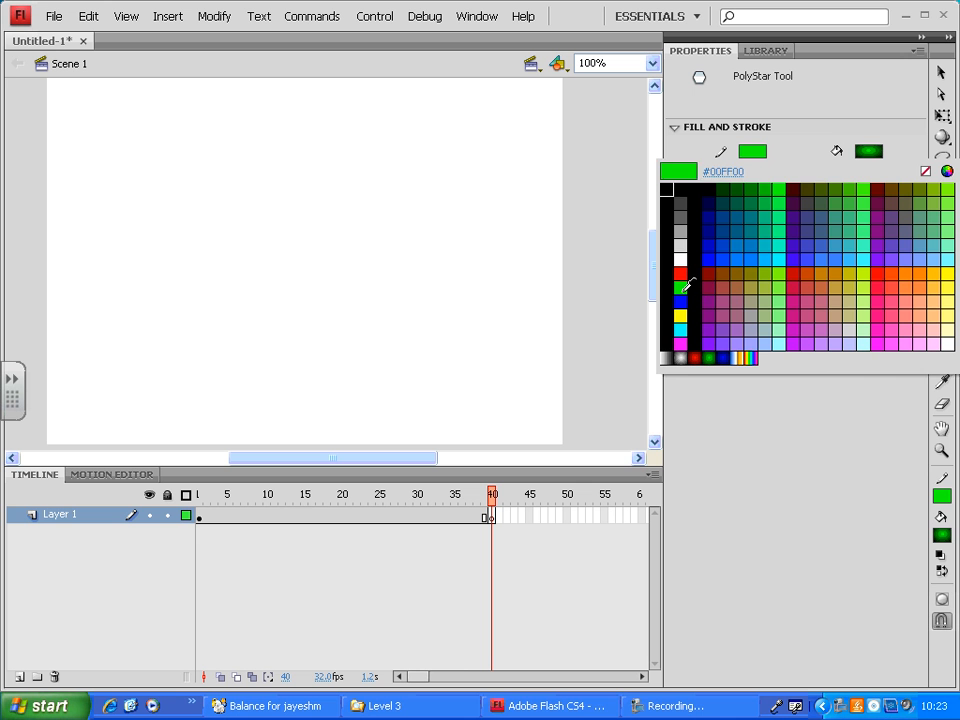
{"action": "left_click", "coordinate": [681, 314]}
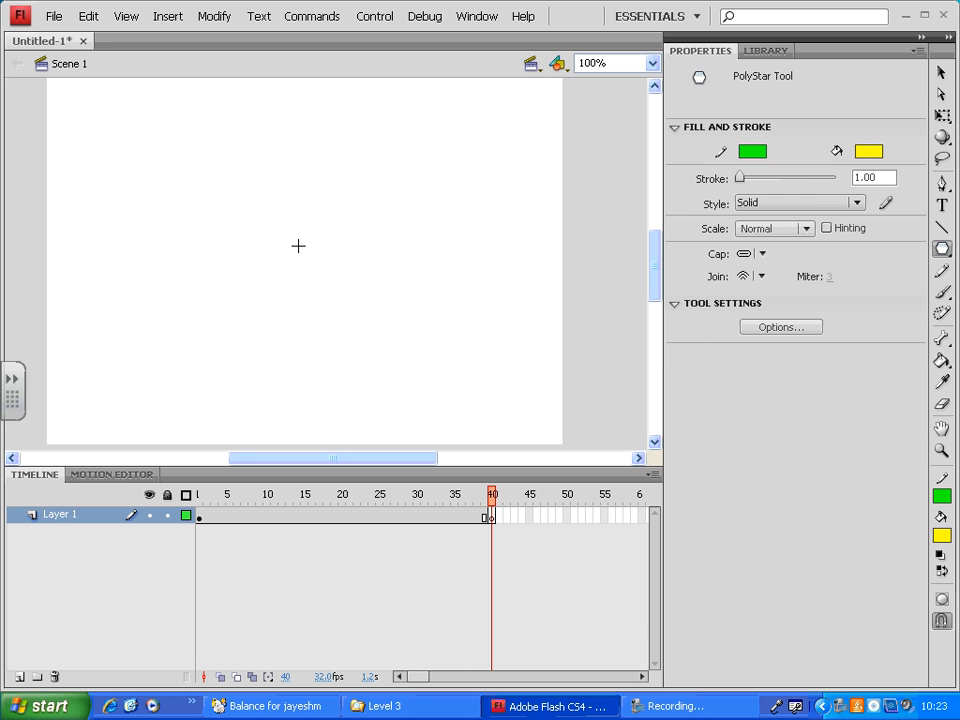
{"action": "left_click_drag", "start_coordinate": [298, 245], "coordinate": [426, 351]}
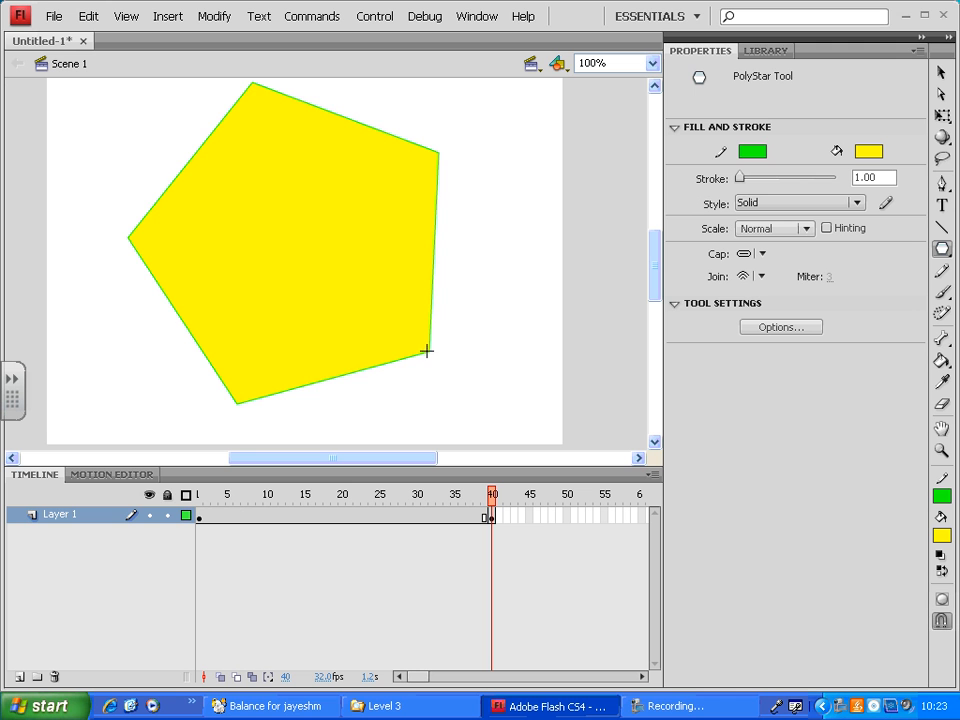
- Scrub the timeline from frame 1 to frame 40 to compare the artwork on both keyframes
{"action": "left_click", "coordinate": [199, 496]}
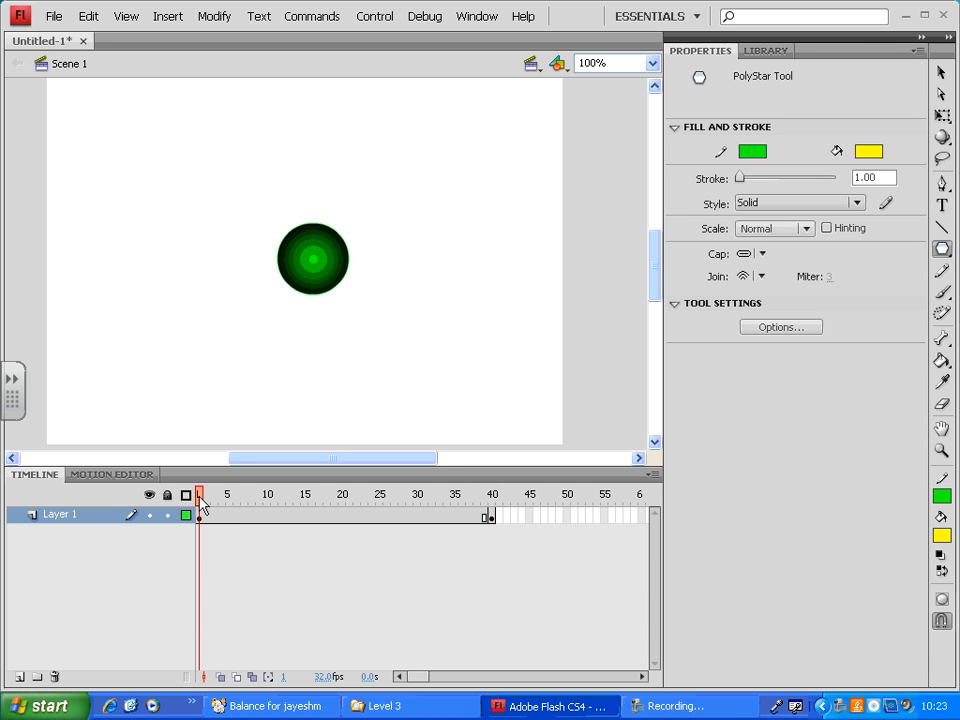
{"action": "left_click_drag", "start_coordinate": [199, 503], "coordinate": [491, 503]}
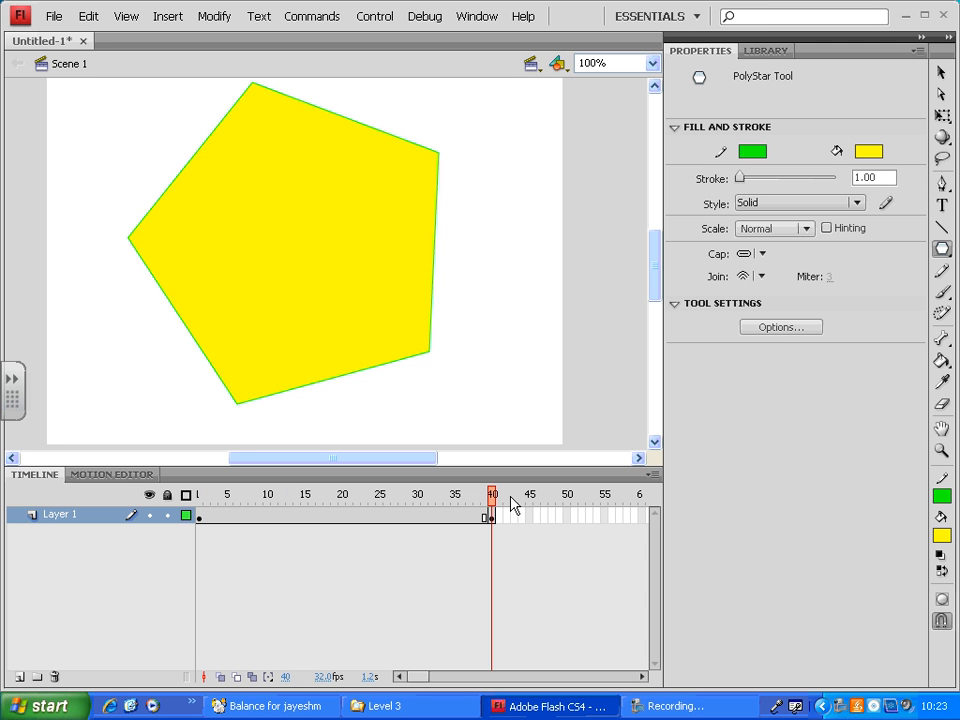
{"action": "left_click", "coordinate": [279, 540]}
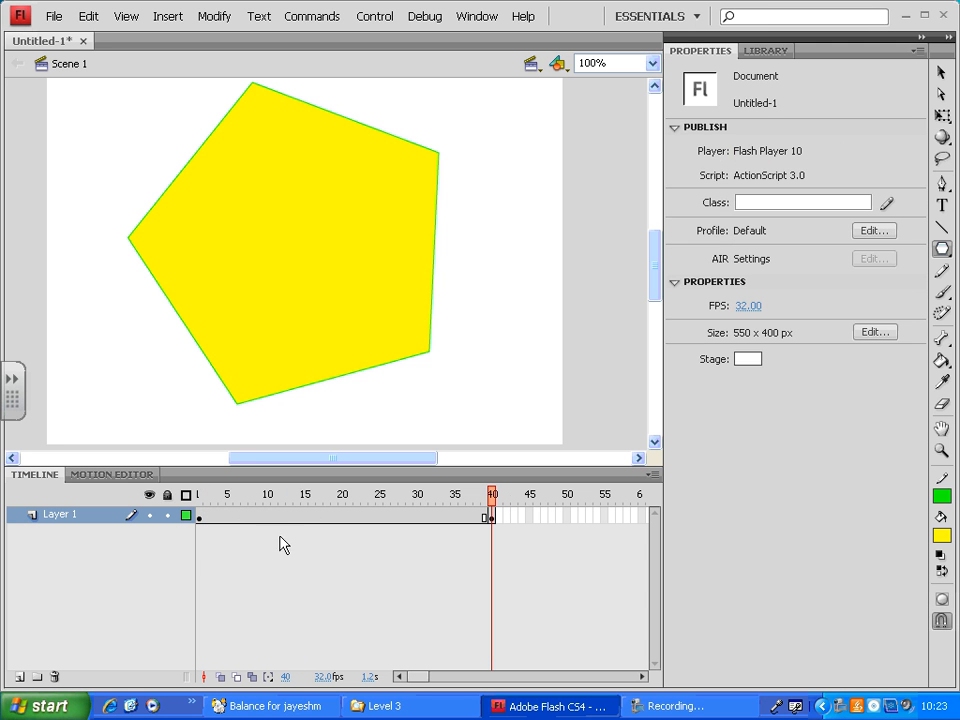
{"action": "left_click_drag", "start_coordinate": [221, 517], "coordinate": [367, 516]}
{"action": "left_click", "coordinate": [350, 517]}
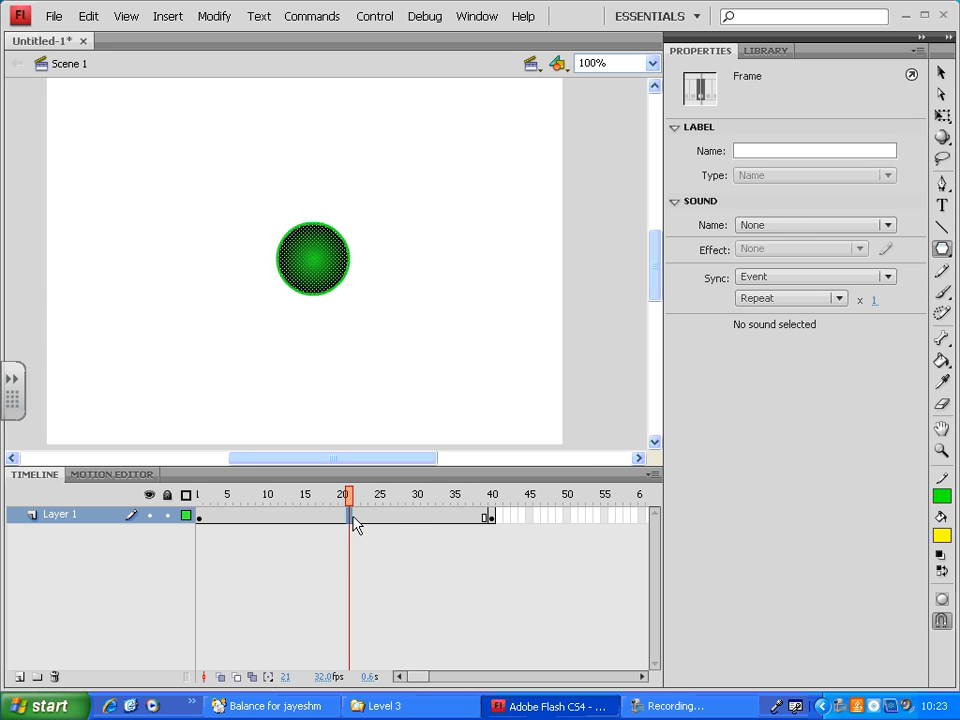
{"action": "left_click", "coordinate": [297, 515]}
{"action": "left_click", "coordinate": [341, 515]}
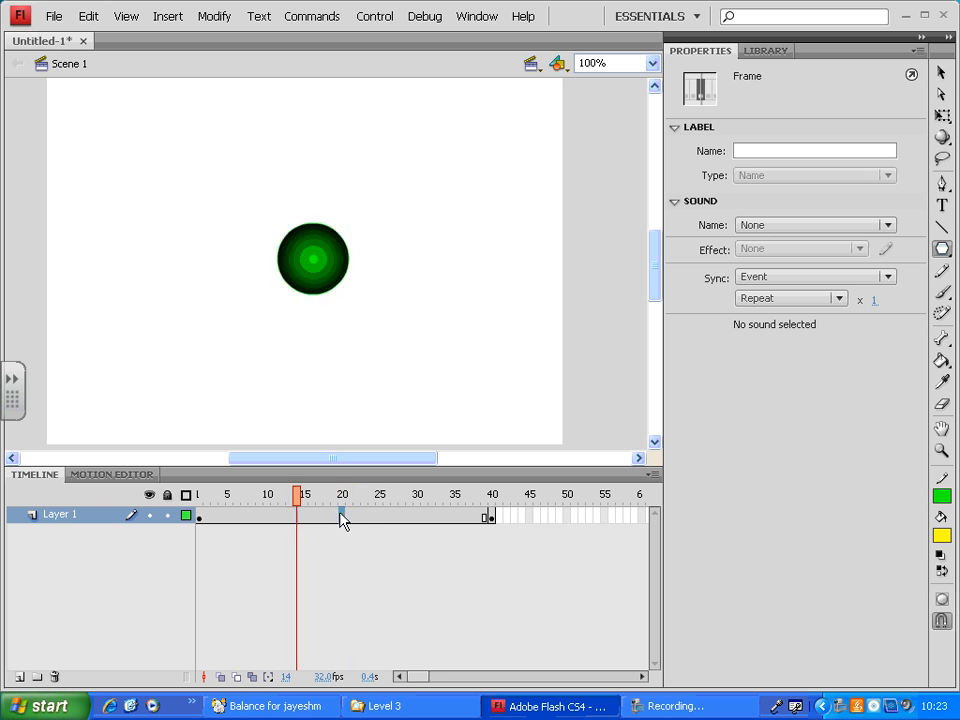
{"action": "left_click", "coordinate": [379, 515]}
{"action": "left_click", "coordinate": [297, 515]}
{"action": "left_click", "coordinate": [394, 515]}
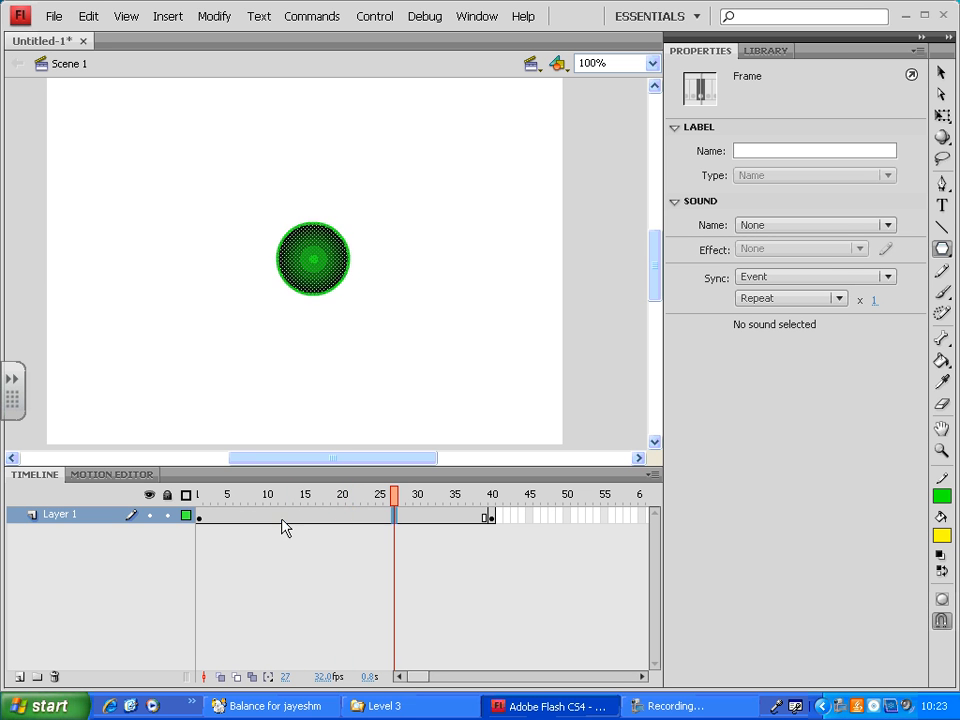
{"action": "left_click", "coordinate": [282, 519]}
{"action": "left_click", "coordinate": [357, 519]}
{"action": "left_click_drag", "start_coordinate": [409, 519], "coordinate": [402, 519]}
- Create a shape tween on Layer 1 between the circle at frame 1 and the pentagon at frame 40
{"action": "left_click", "coordinate": [350, 518]}
{"action": "right_click", "coordinate": [350, 518]}
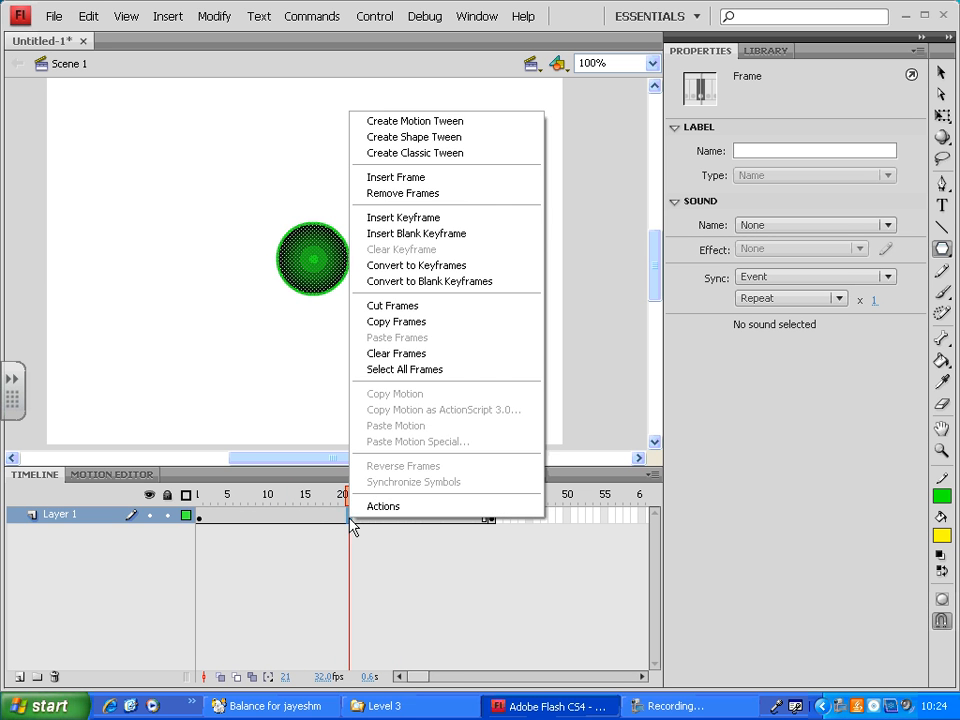
{"action": "left_click", "coordinate": [465, 137]}
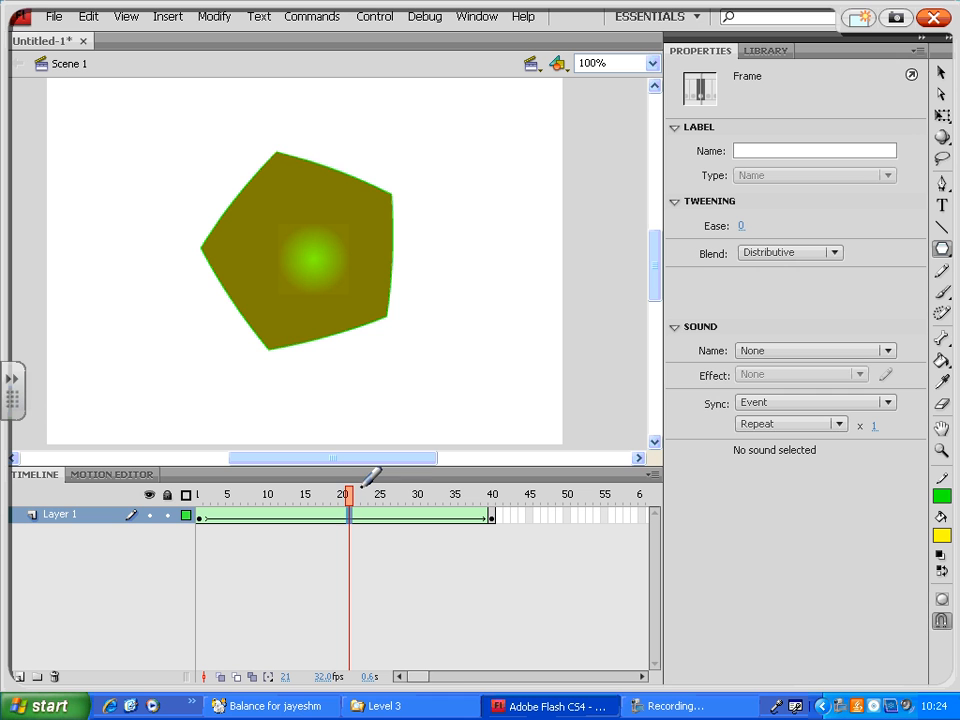
{"action": "mouse_move", "coordinate": [480, 492]}
{"action": "left_mouse_down"}
{"action": "mouse_move", "coordinate": [183, 493]}
{"action": "mouse_move", "coordinate": [152, 519]}
{"action": "mouse_move", "coordinate": [178, 555]}
{"action": "mouse_move", "coordinate": [383, 593]}
{"action": "mouse_move", "coordinate": [472, 587]}
{"action": "mouse_move", "coordinate": [521, 549]}
{"action": "mouse_move", "coordinate": [512, 514]}
{"action": "mouse_move", "coordinate": [472, 495]}
{"action": "left_mouse_up"}
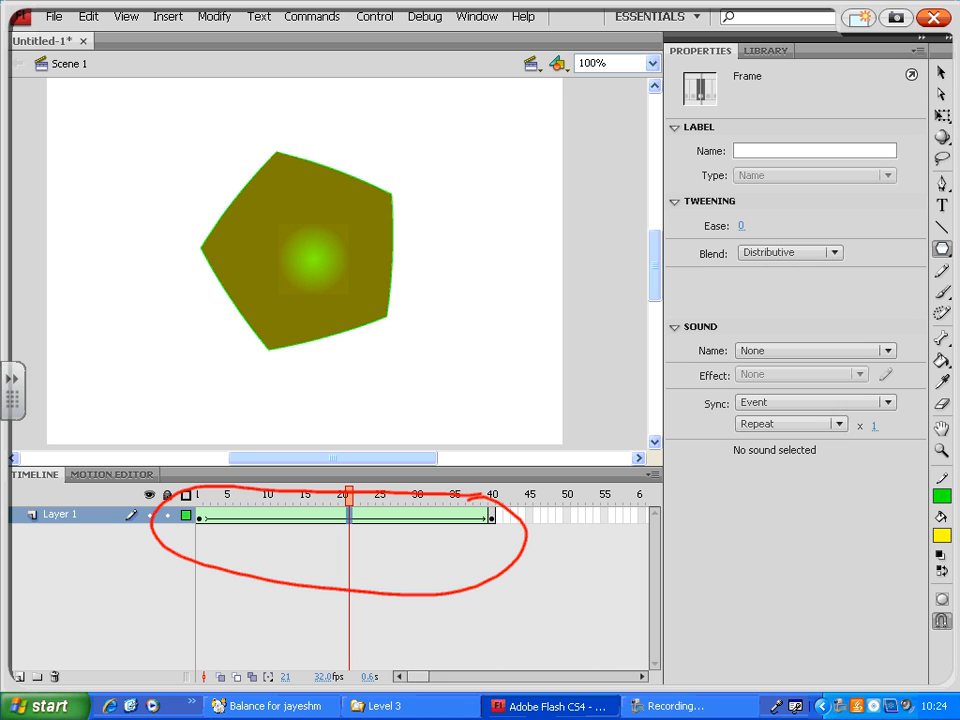
{"action": "mouse_move", "coordinate": [205, 541]}
{"action": "left_mouse_down"}
{"action": "mouse_move", "coordinate": [498, 542]}
{"action": "mouse_move", "coordinate": [478, 568]}
{"action": "left_mouse_up"}
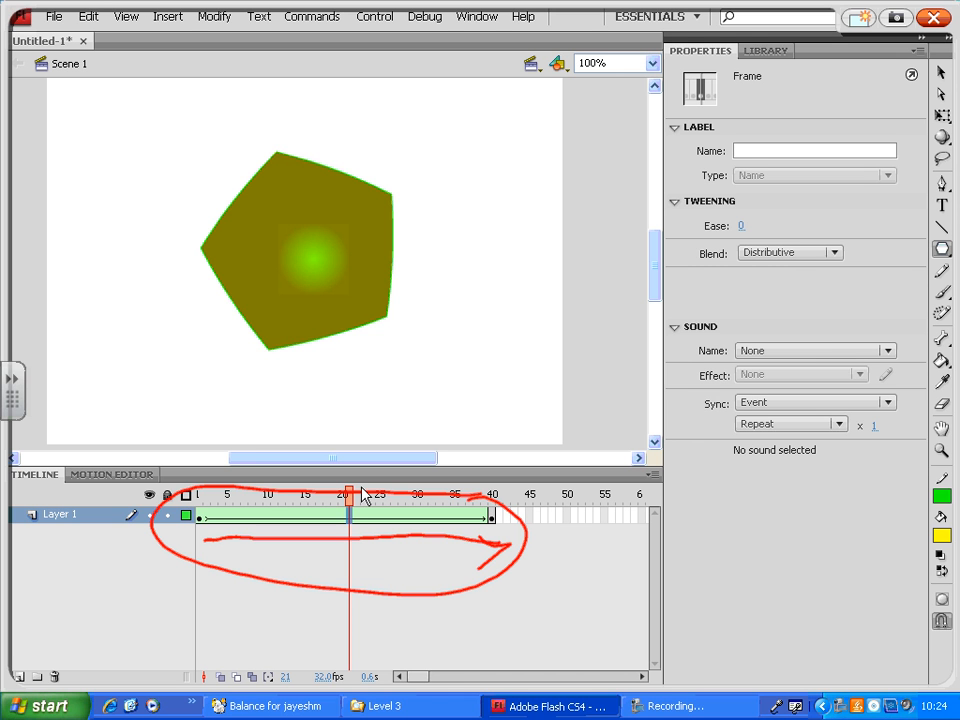
{"action": "left_click", "coordinate": [934, 21]}
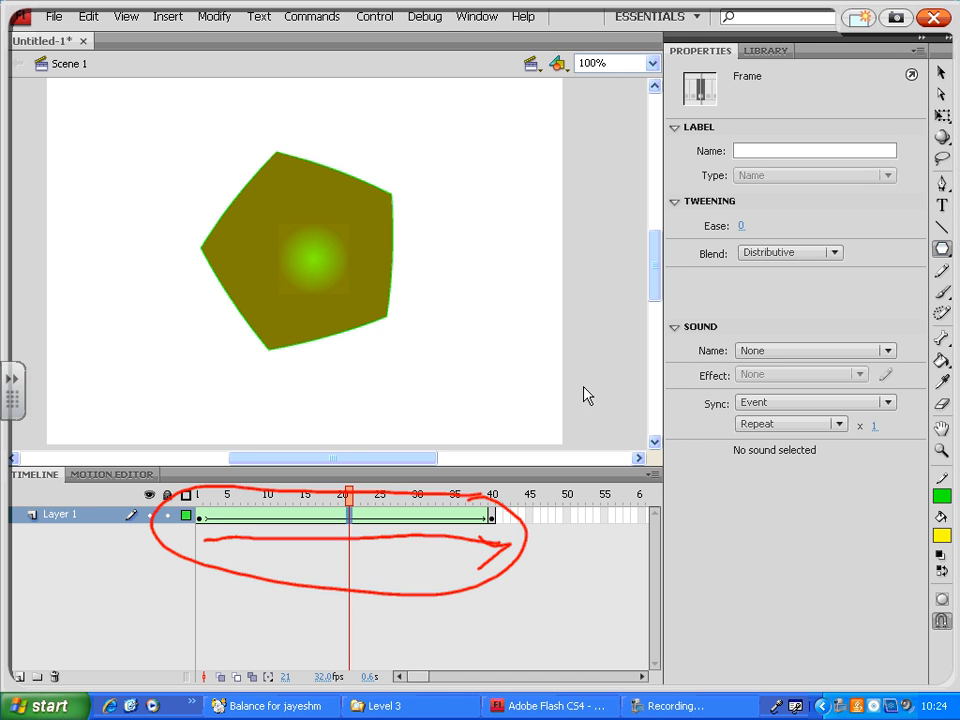
- Scrub the shape tween from frame 1 through frame 21 to frame 40 and preview the movie in a test window
{"action": "left_click_drag", "start_coordinate": [352, 503], "coordinate": [200, 504]}
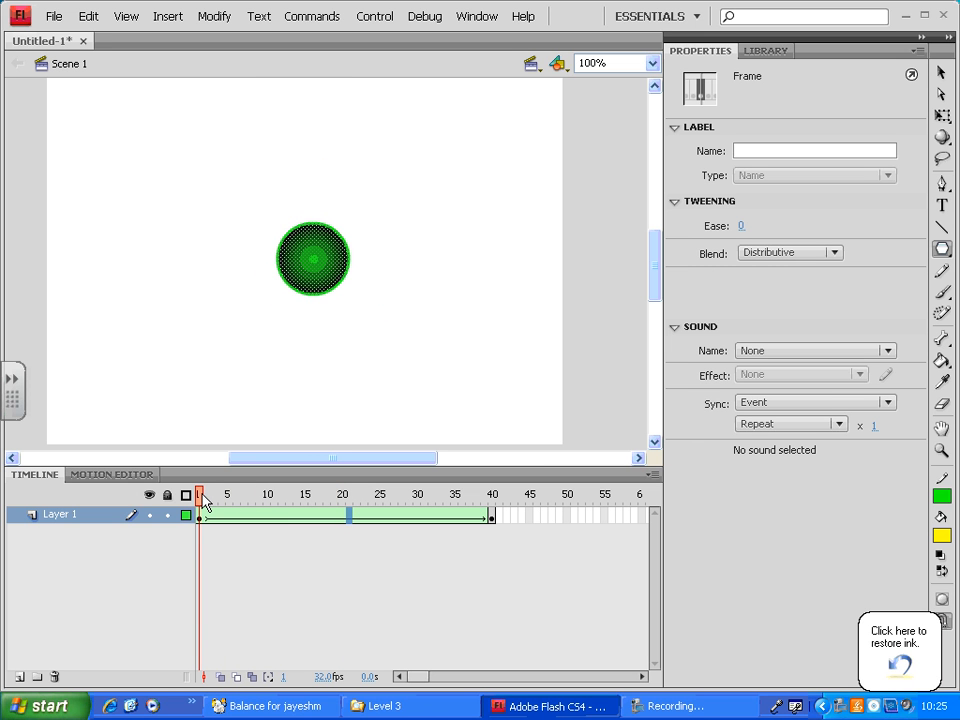
{"action": "left_click_drag", "start_coordinate": [204, 503], "coordinate": [352, 503]}
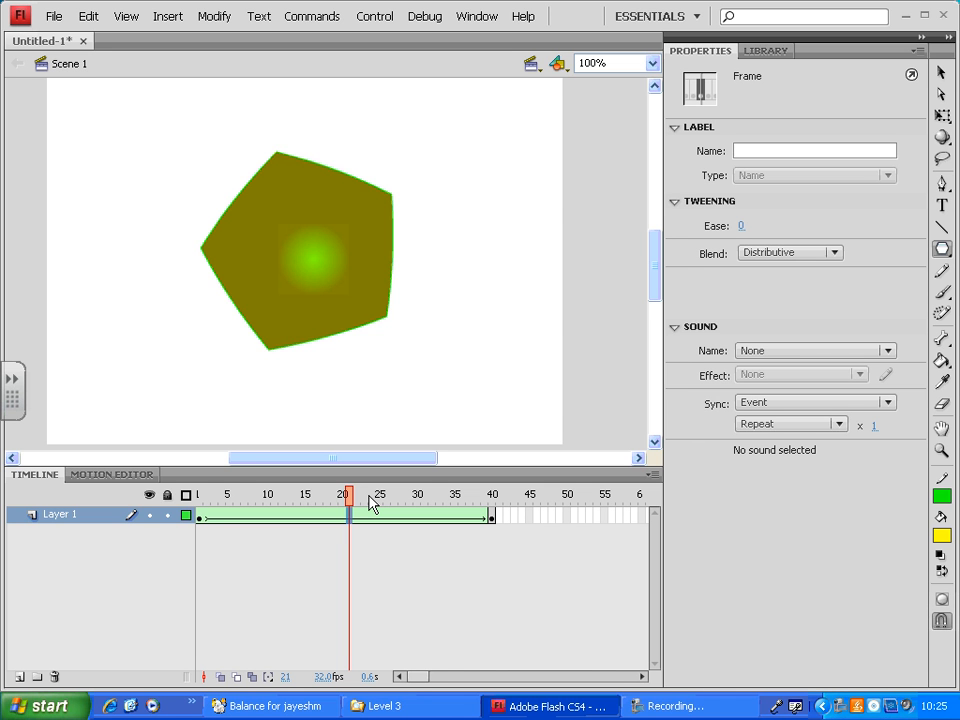
{"action": "left_click_drag", "start_coordinate": [370, 503], "coordinate": [497, 513]}
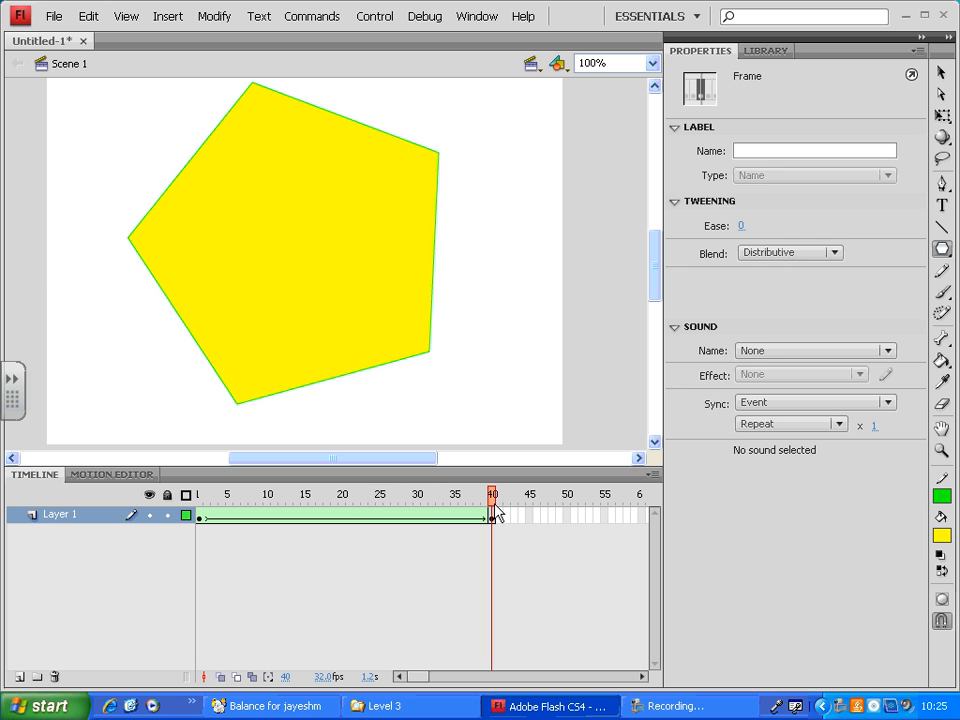
{"action": "key", "text": "ctrl+Return"}
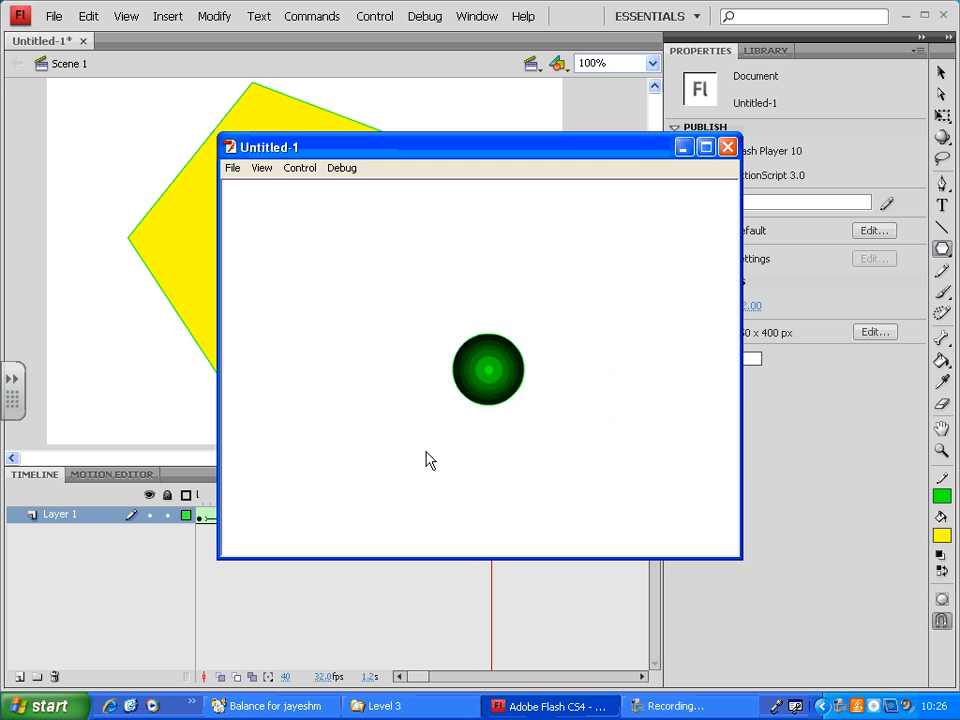
{"action": "left_click", "coordinate": [727, 147]}
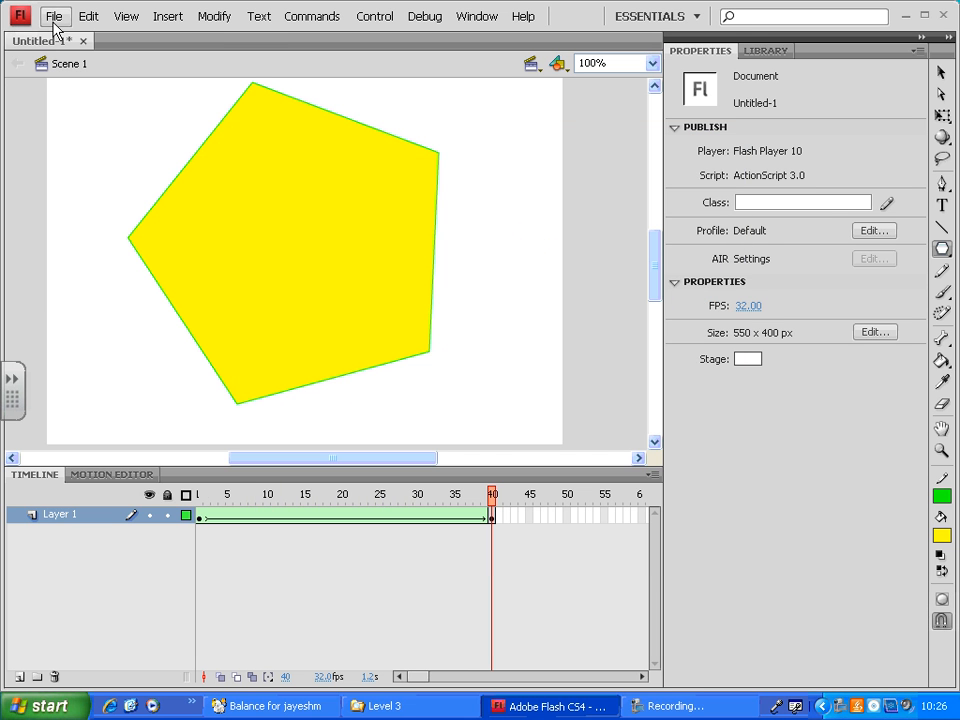
- Create a new blank Flash document
{"action": "left_click", "coordinate": [54, 16]}
{"action": "left_click", "coordinate": [72, 36]}
{"action": "left_click", "coordinate": [667, 527]}
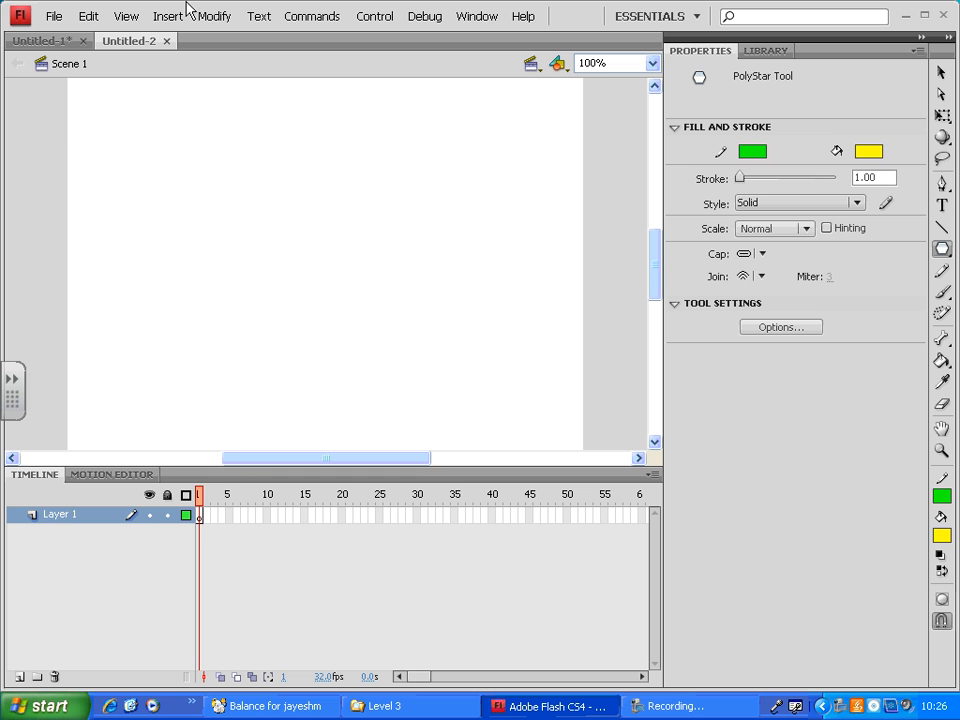
- Start an import to the stage and browse the K: drive to the images folder under Web, 1065, photoshop
{"action": "left_click", "coordinate": [62, 19]}
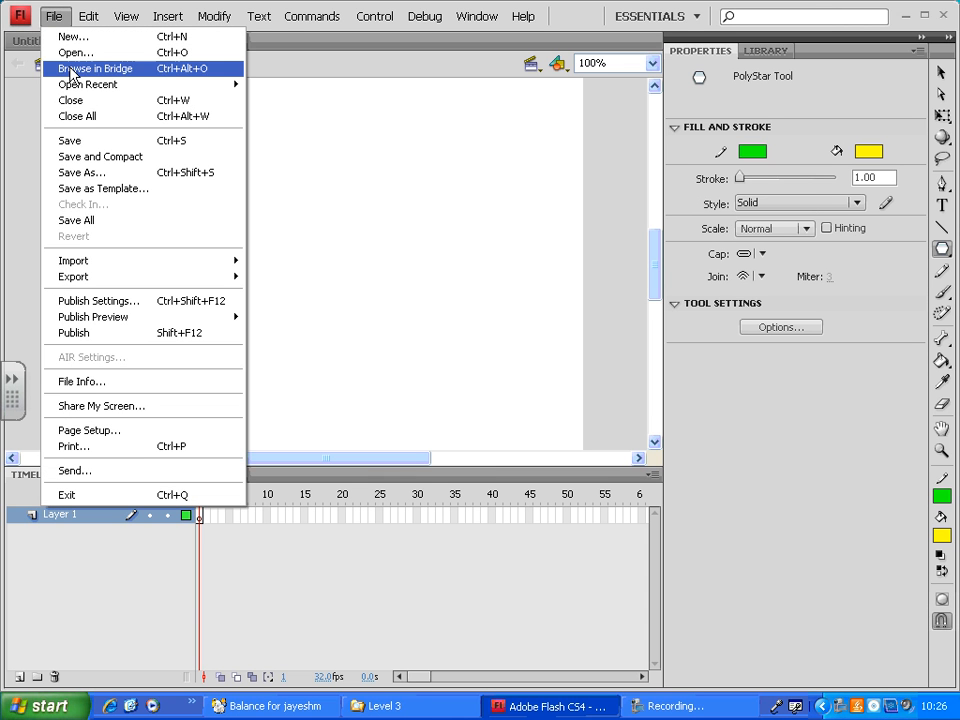
{"action": "mouse_move", "coordinate": [116, 265]}
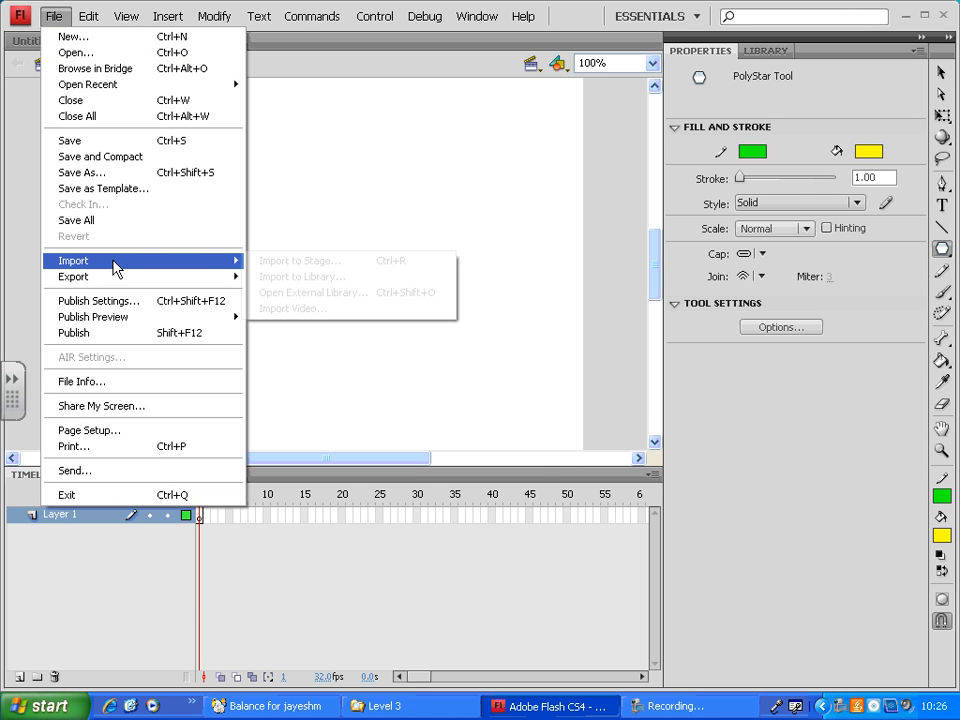
{"action": "left_click", "coordinate": [345, 263]}
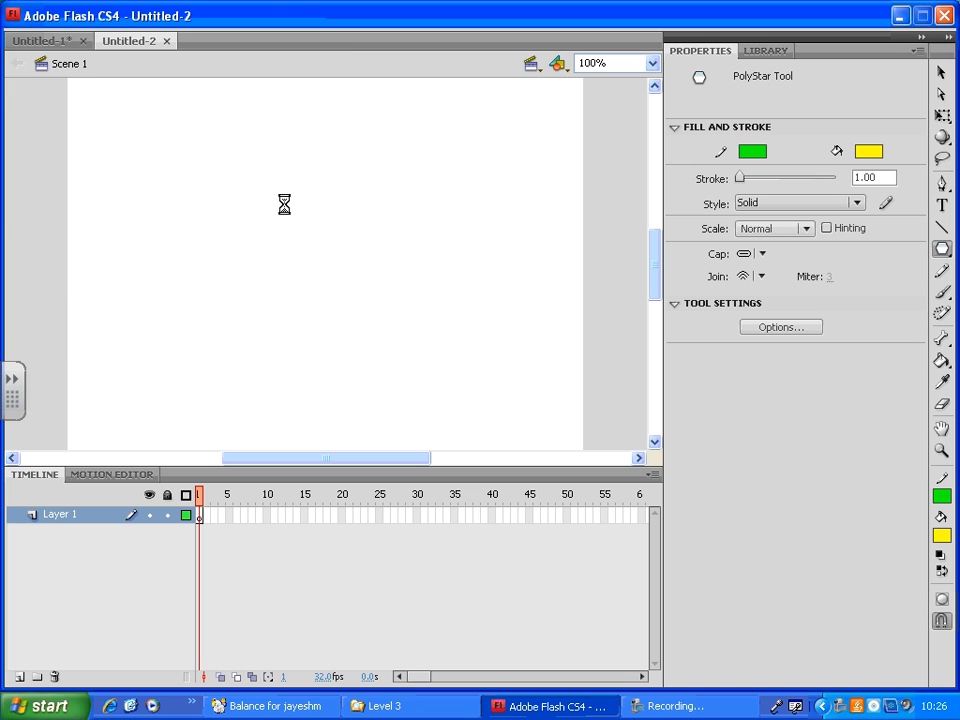
{"action": "left_click", "coordinate": [55, 240]}
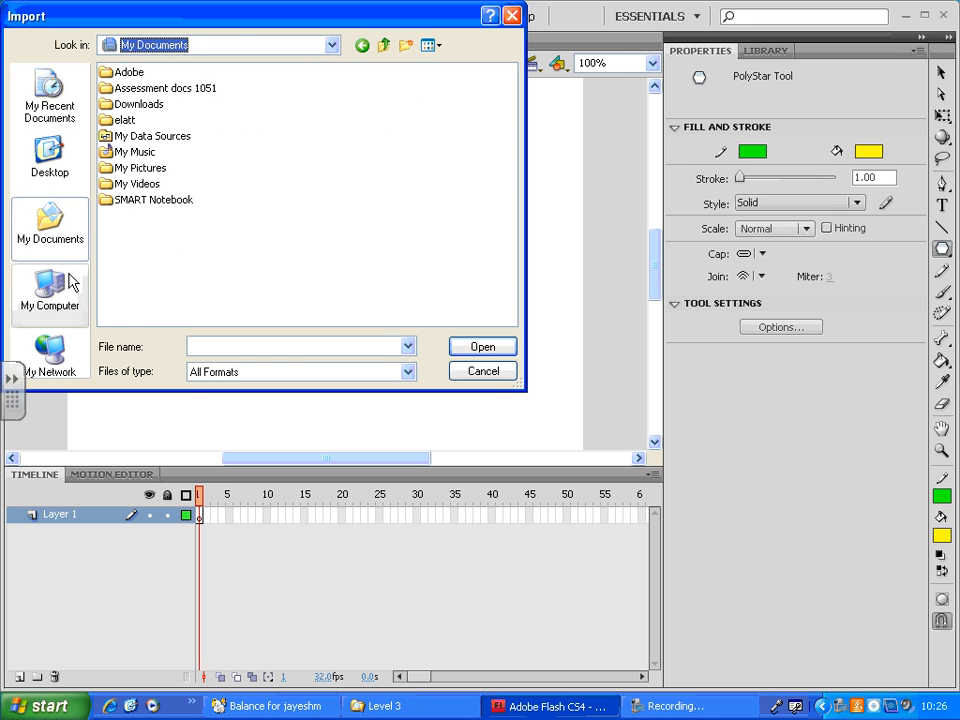
{"action": "left_click", "coordinate": [60, 296]}
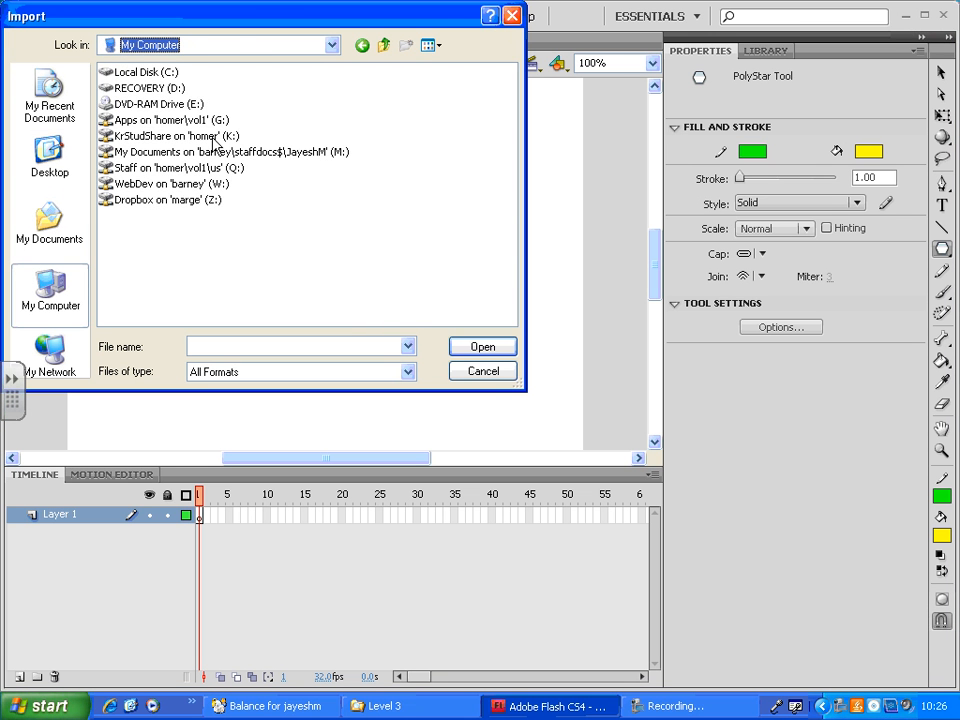
{"action": "double_click", "coordinate": [242, 134]}
{"action": "double_click", "coordinate": [122, 259]}
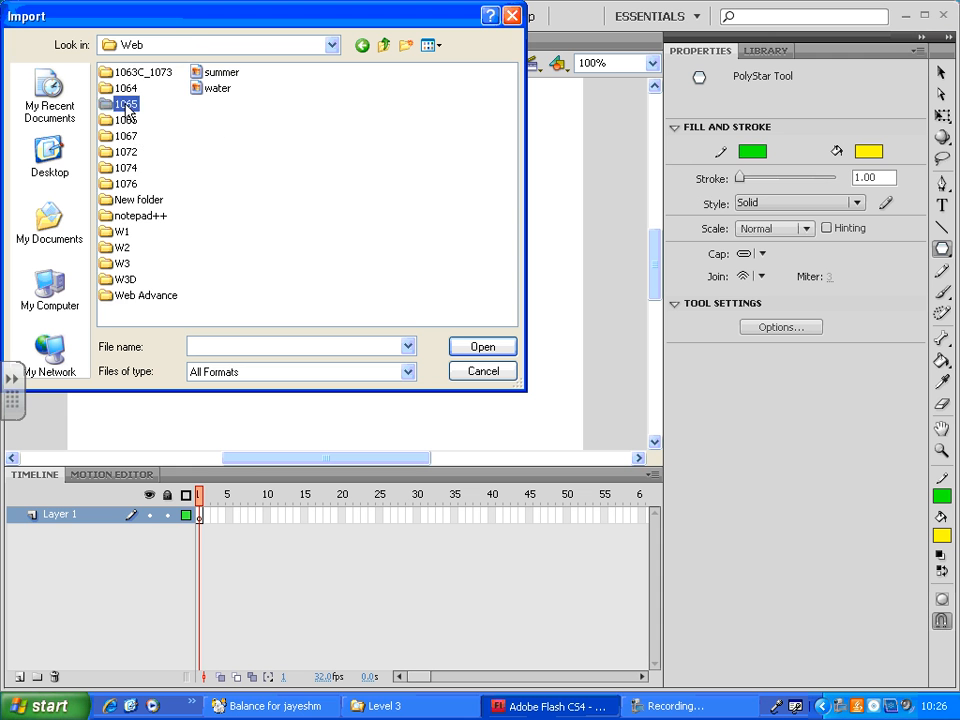
{"action": "double_click", "coordinate": [124, 103]}
{"action": "left_click", "coordinate": [136, 170]}
{"action": "double_click", "coordinate": [136, 170]}
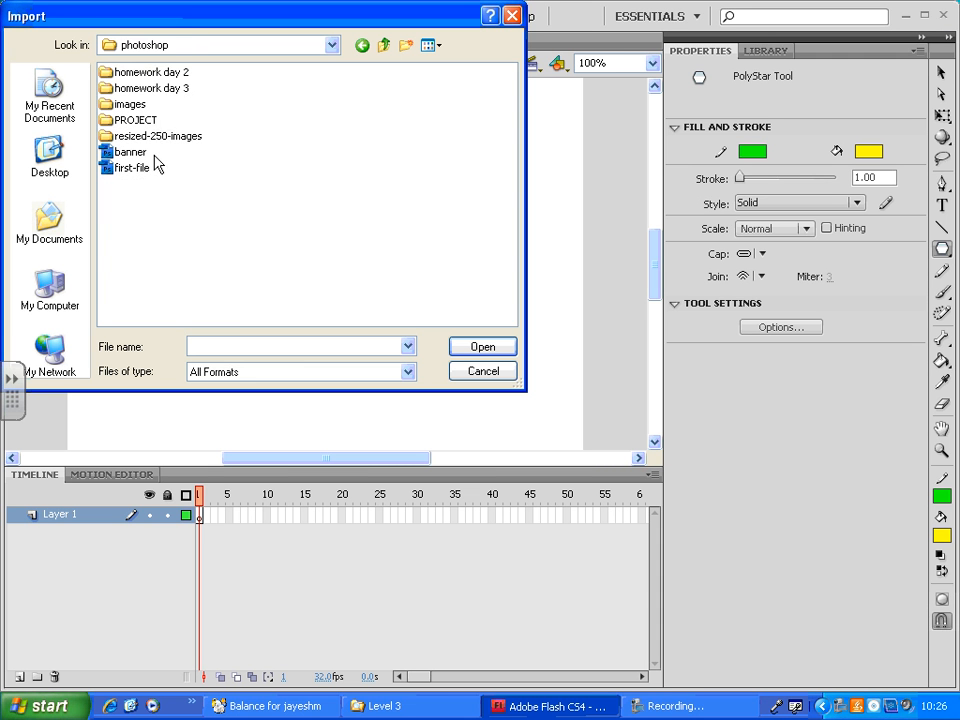
{"action": "double_click", "coordinate": [128, 100]}
- Show the image files as thumbnails and import girl_dandelion.jpg onto the stage
{"action": "left_click", "coordinate": [430, 46]}
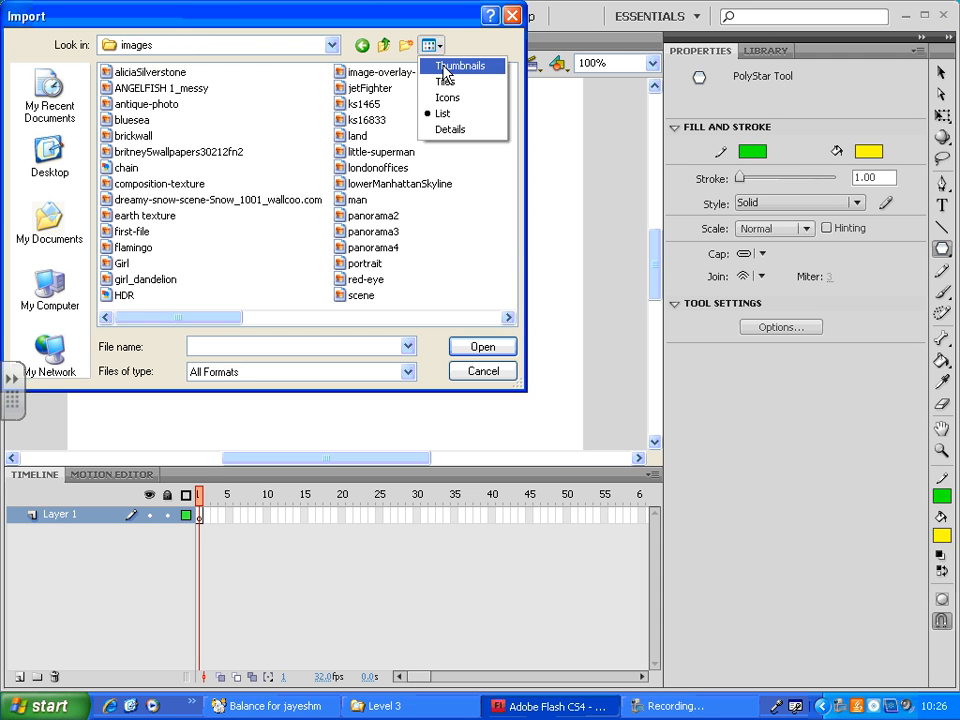
{"action": "left_click", "coordinate": [462, 66]}
{"action": "left_click_drag", "start_coordinate": [508, 103], "coordinate": [456, 161]}
{"action": "left_click", "coordinate": [274, 180]}
{"action": "left_click", "coordinate": [483, 348]}
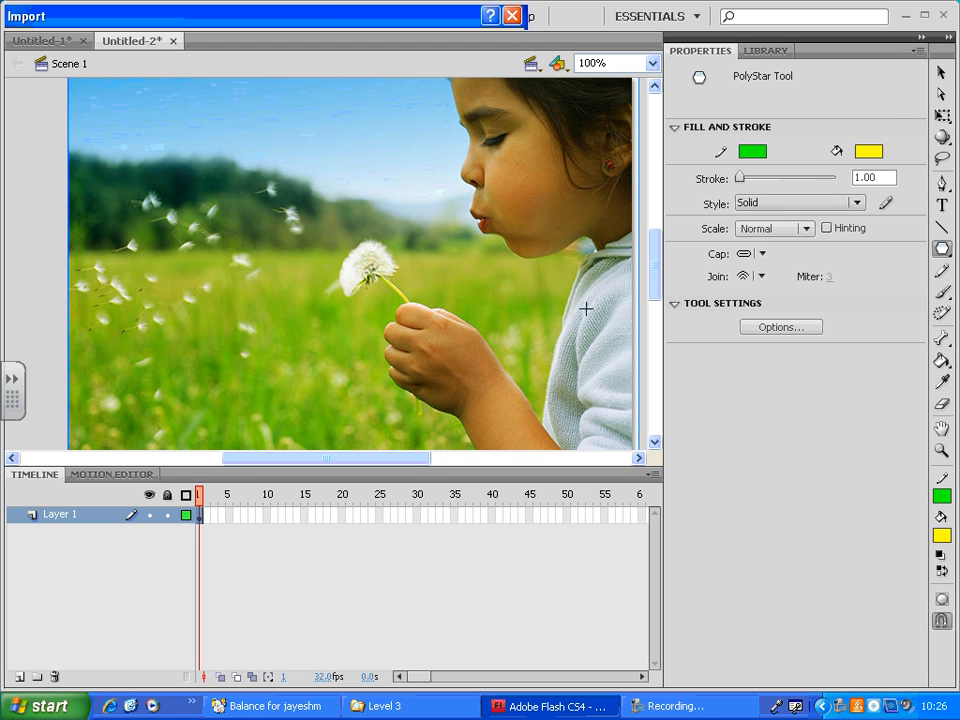
- Shrink the imported picture with Free Transform to about 505 x 338 px so it fits within the stage, and deselect it
{"action": "left_click", "coordinate": [941, 115]}
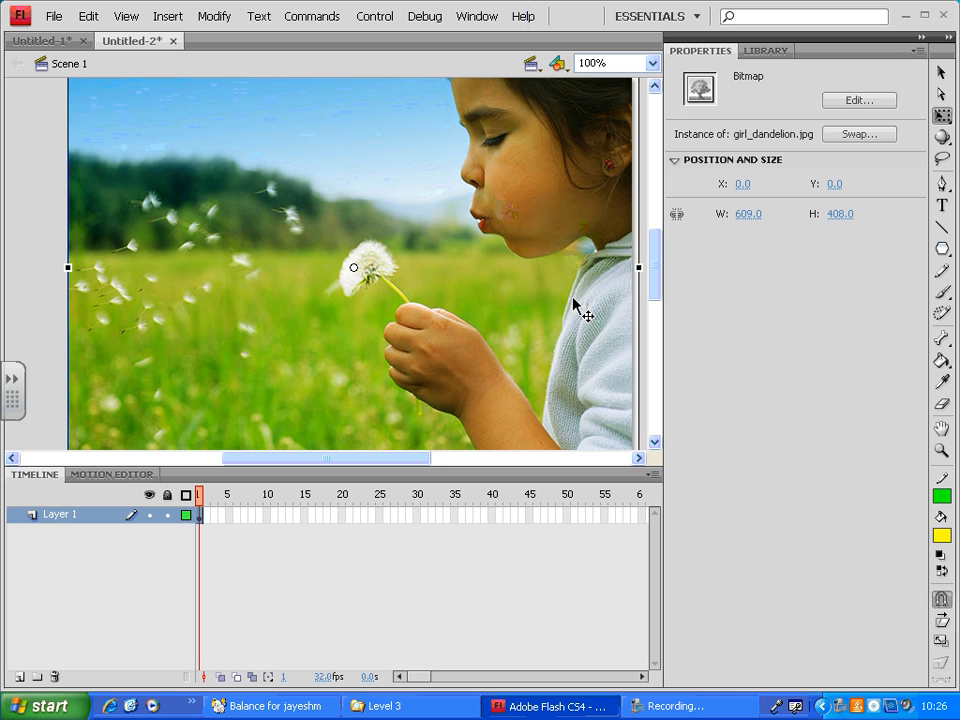
{"action": "key", "text": "ctrl+minus"}
{"action": "key", "text": "ctrl+minus"}
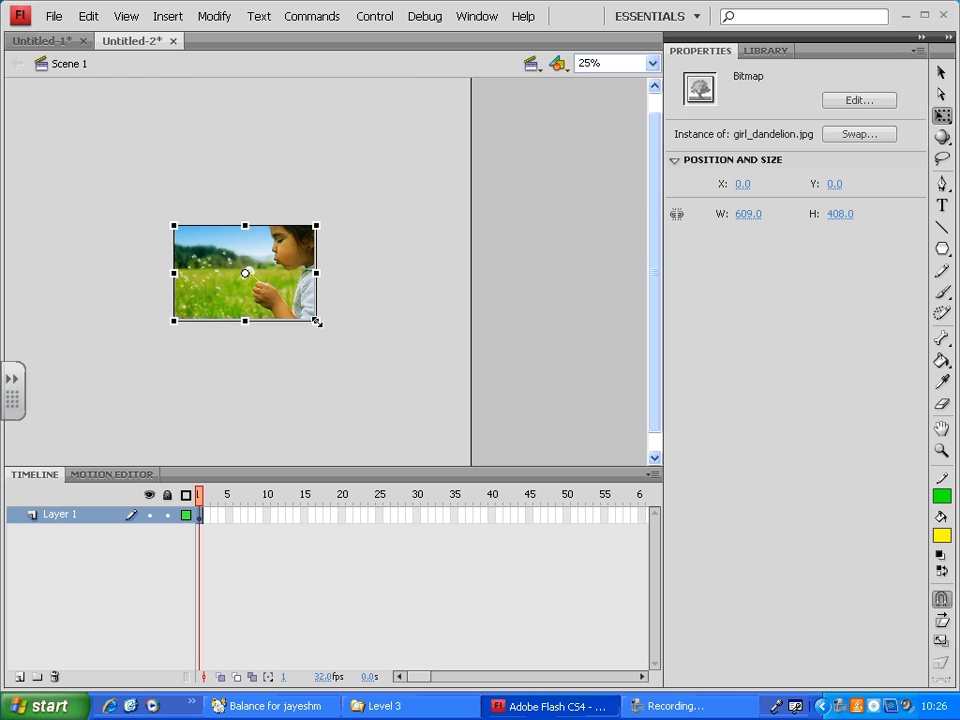
{"action": "left_click_drag", "start_coordinate": [316, 321], "coordinate": [275, 298]}
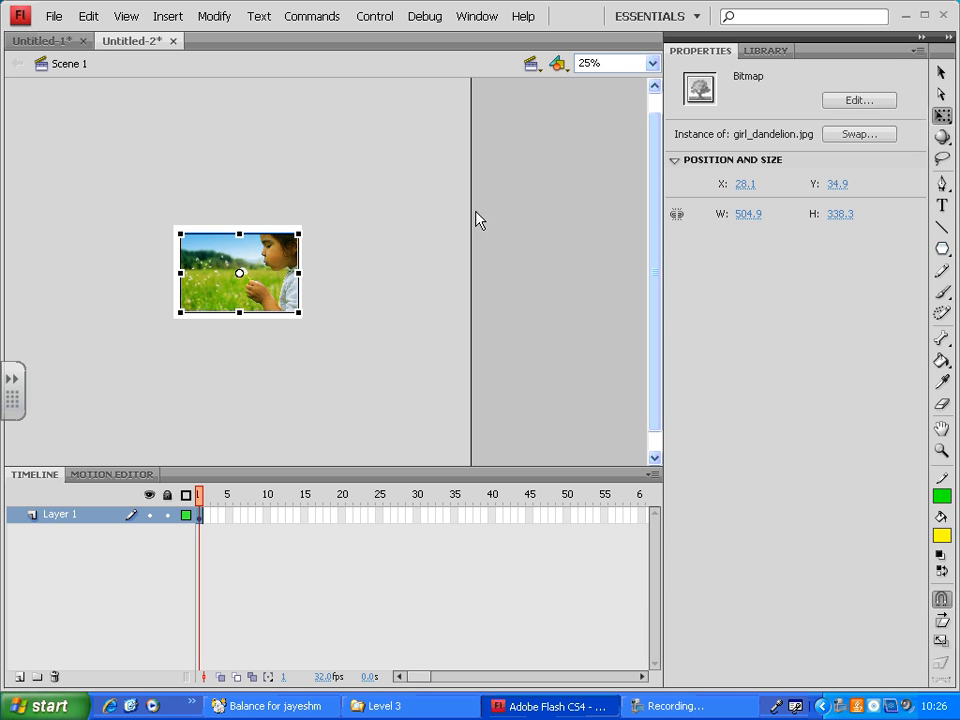
{"action": "left_click", "coordinate": [96, 227]}
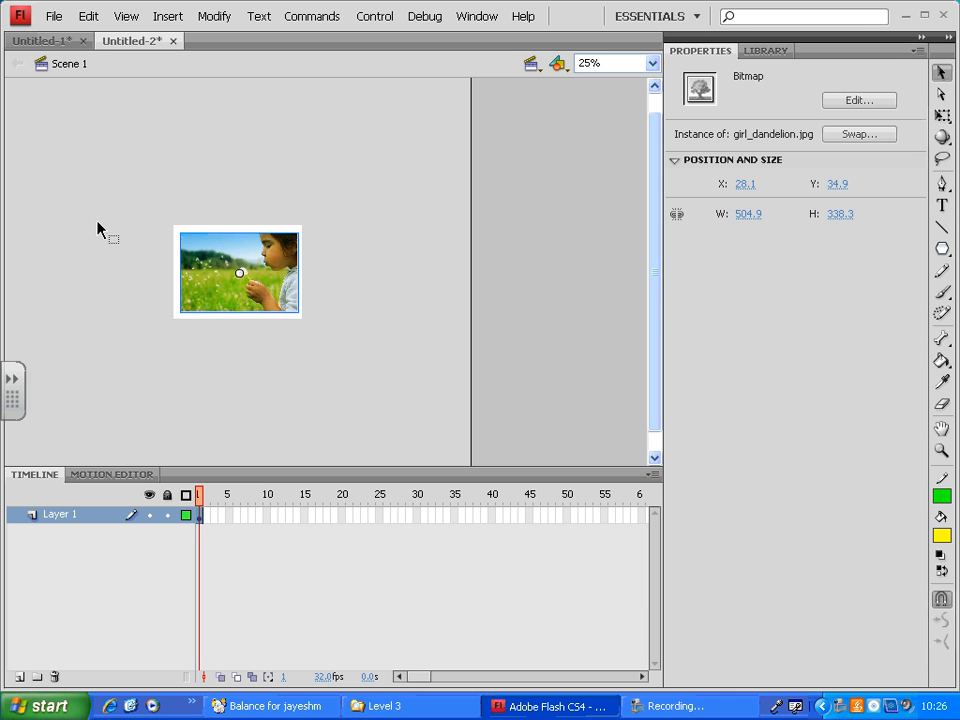
{"action": "key", "text": "v"}
{"action": "key", "text": "ctrl+equal"}
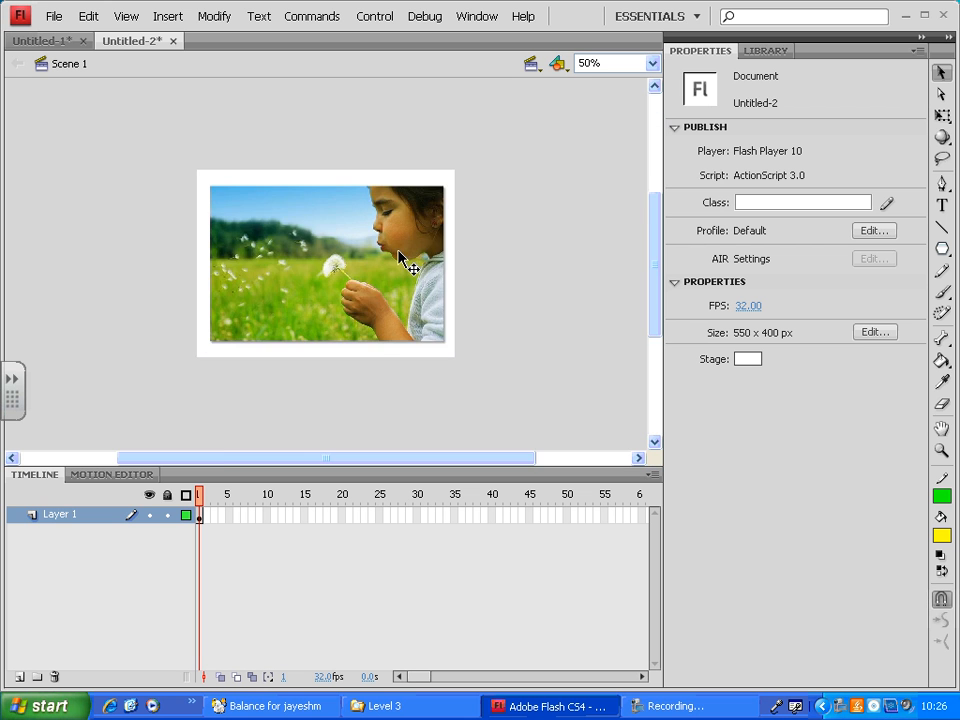
{"action": "key", "text": "ctrl+equal"}
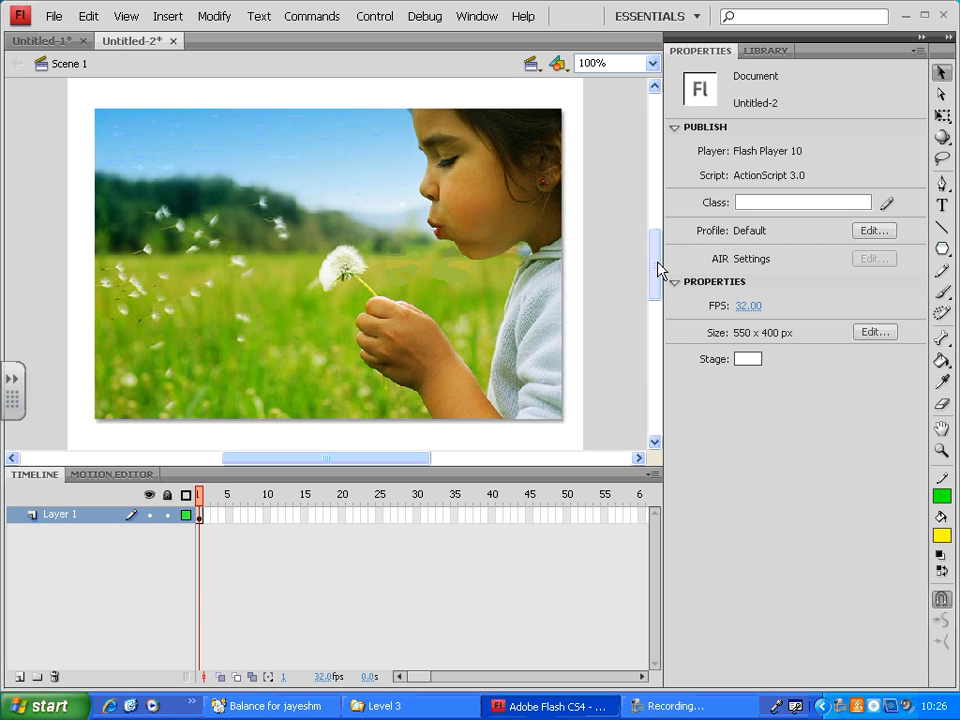
{"action": "mouse_move", "coordinate": [654, 266]}
{"action": "left_mouse_down"}
{"action": "mouse_move", "coordinate": [656, 253]}
{"action": "mouse_move", "coordinate": [655, 268]}
{"action": "left_mouse_up"}
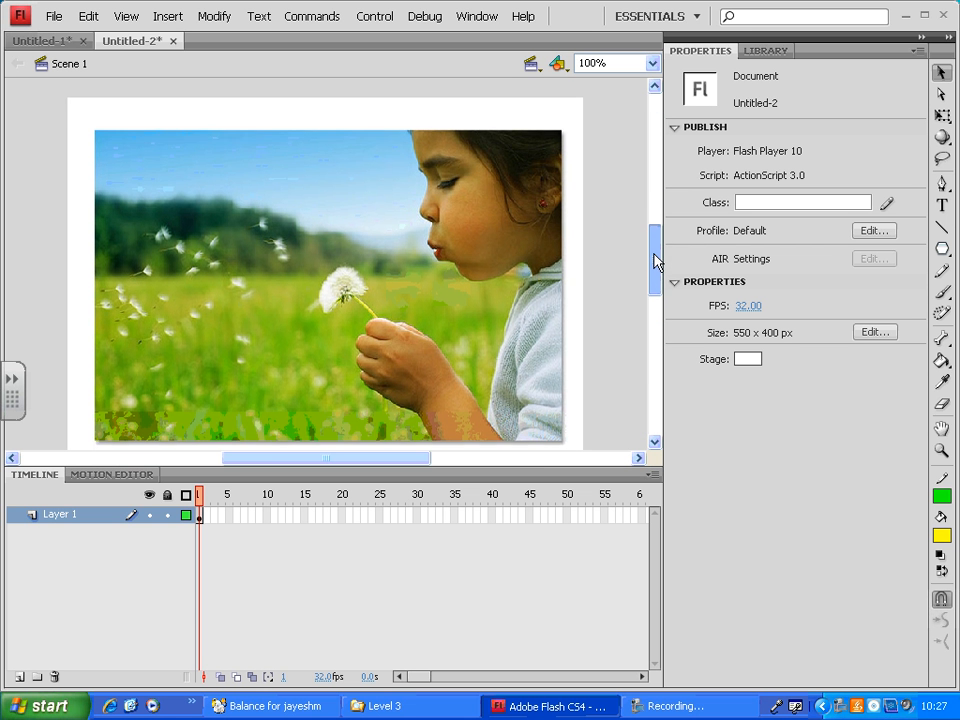
{"action": "scroll", "coordinate": [656, 262], "scroll_direction": "down", "scroll_amount": 1}
- Rename Layer 1 as "images" and toggle its lock on and back off
{"action": "double_click", "coordinate": [47, 512]}
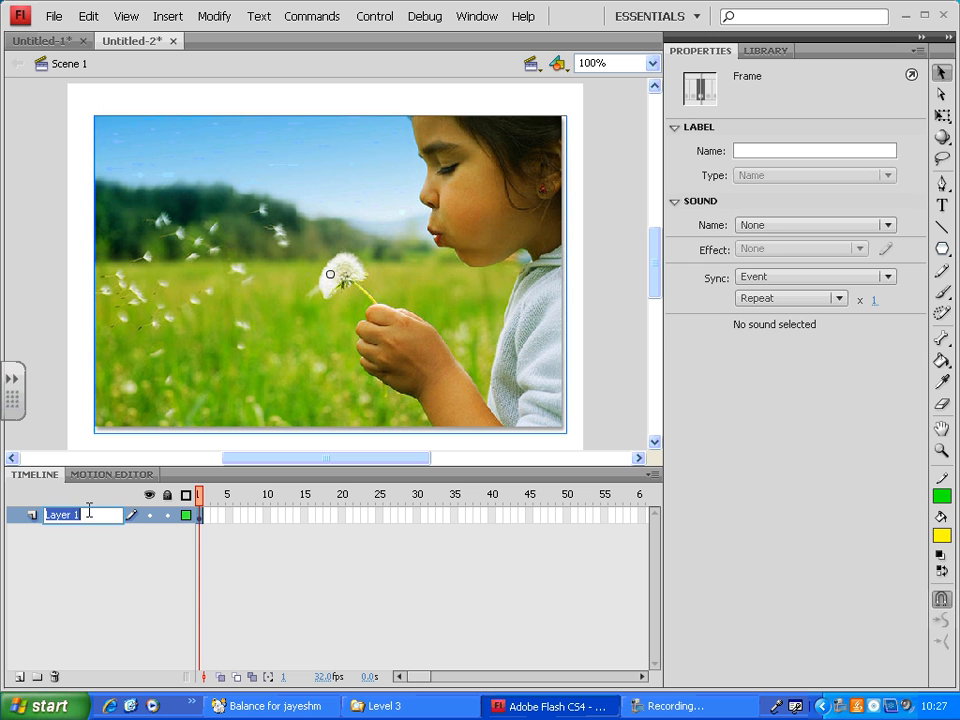
{"action": "key", "text": "BackSpace"}
{"action": "type", "text": "images"}
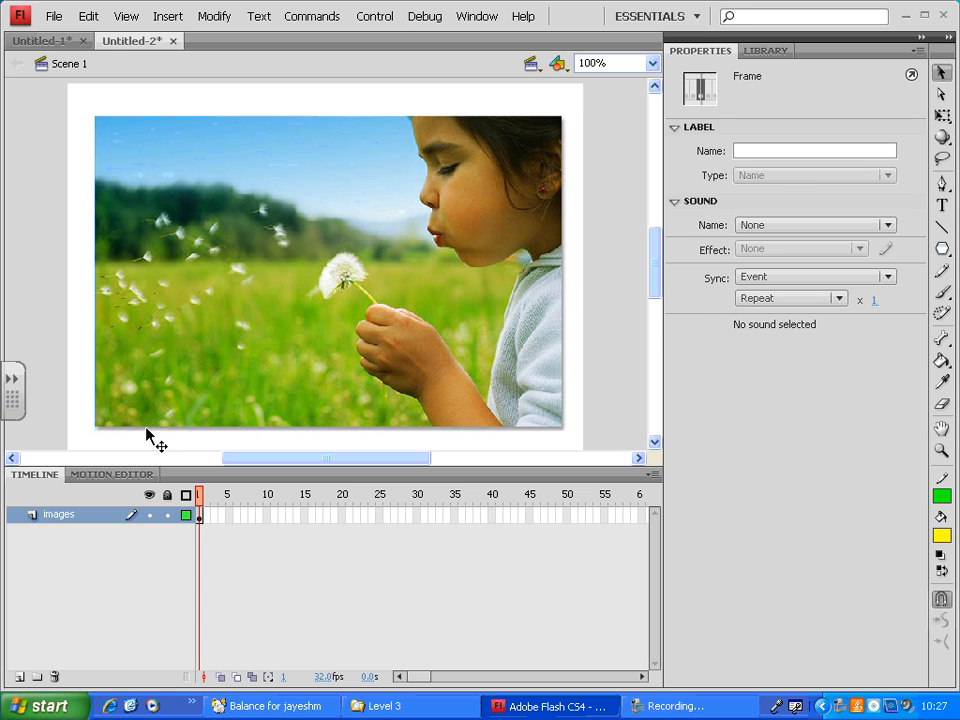
{"action": "left_click", "coordinate": [150, 439]}
{"action": "left_click", "coordinate": [168, 515]}
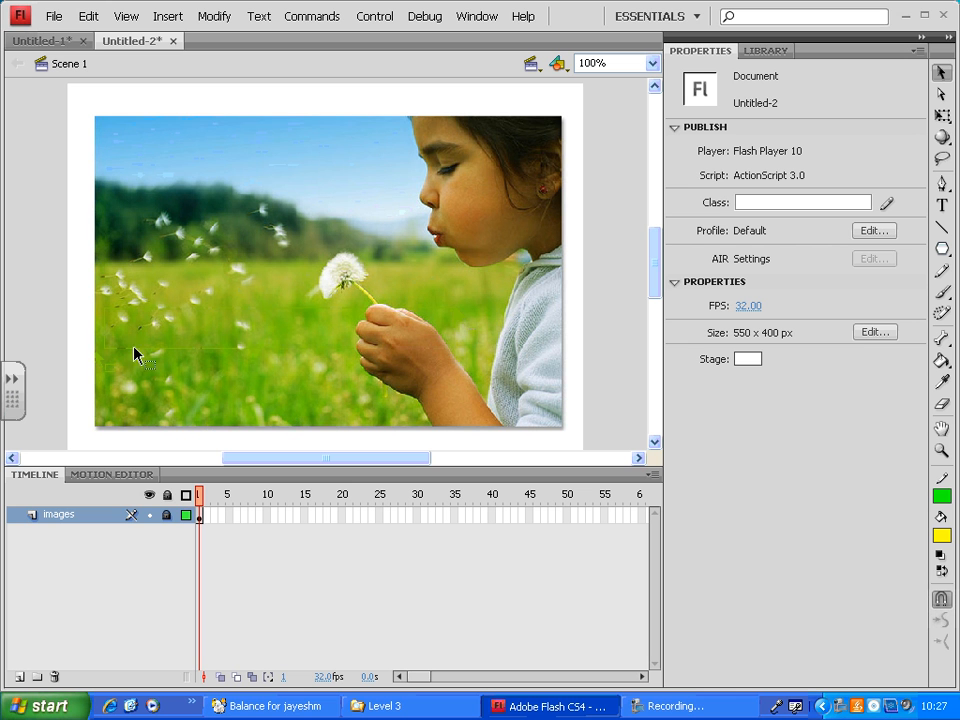
{"action": "left_click", "coordinate": [167, 516]}
- Lock the picture's width and height together, reduce its width to 495 px, and move it to about X 131, Y 73
{"action": "left_click", "coordinate": [451, 283]}
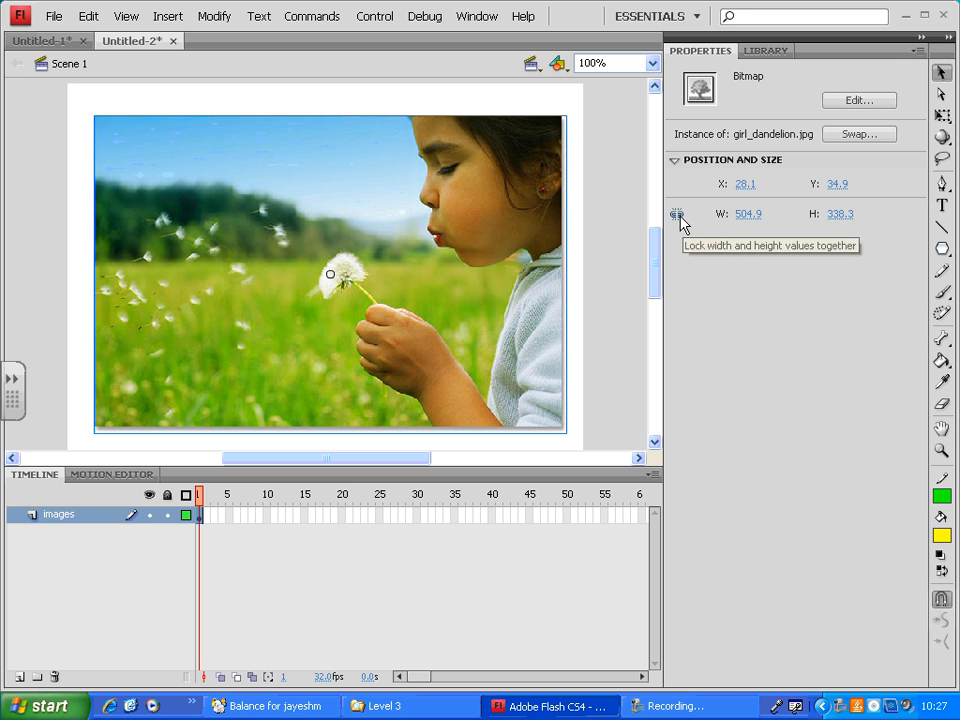
{"action": "left_click", "coordinate": [678, 216]}
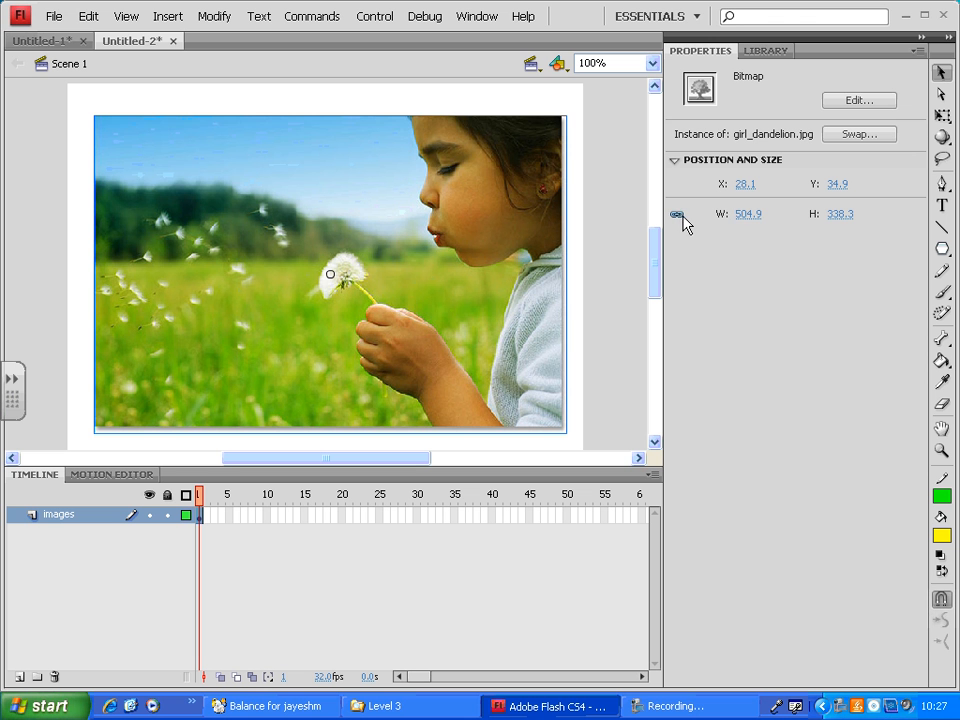
{"action": "mouse_move", "coordinate": [740, 222]}
{"action": "left_mouse_down"}
{"action": "mouse_move", "coordinate": [761, 221]}
{"action": "mouse_move", "coordinate": [695, 217]}
{"action": "mouse_move", "coordinate": [760, 221]}
{"action": "mouse_move", "coordinate": [744, 216]}
{"action": "left_mouse_up"}
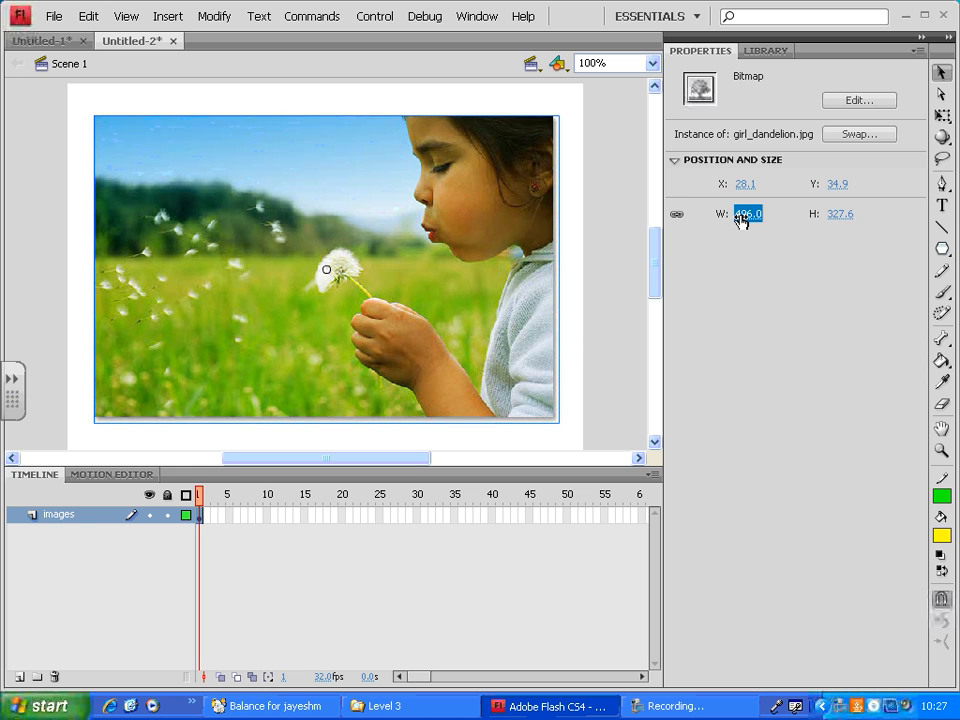
{"action": "left_click", "coordinate": [624, 193]}
{"action": "left_click", "coordinate": [462, 198]}
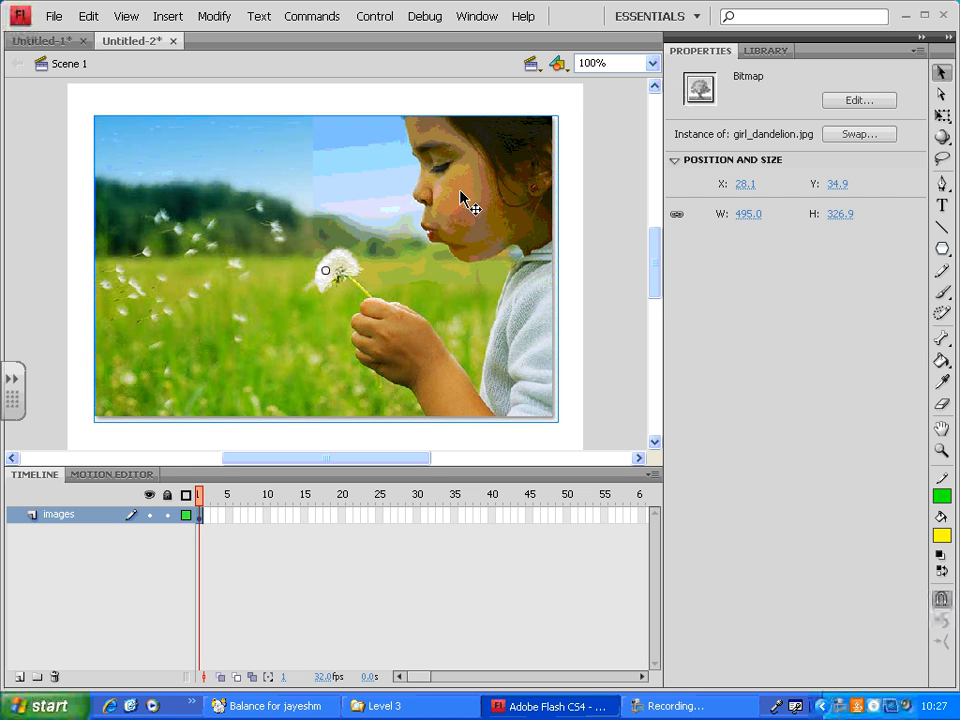
{"action": "left_click_drag", "start_coordinate": [375, 167], "coordinate": [462, 206]}
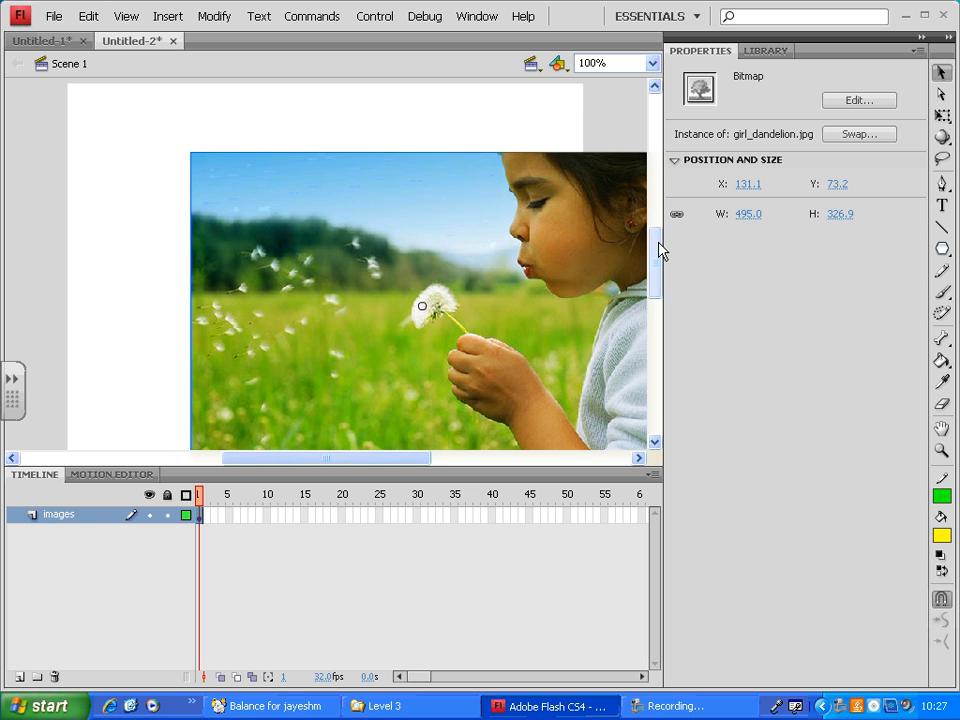
{"action": "left_click_drag", "start_coordinate": [657, 251], "coordinate": [658, 251]}
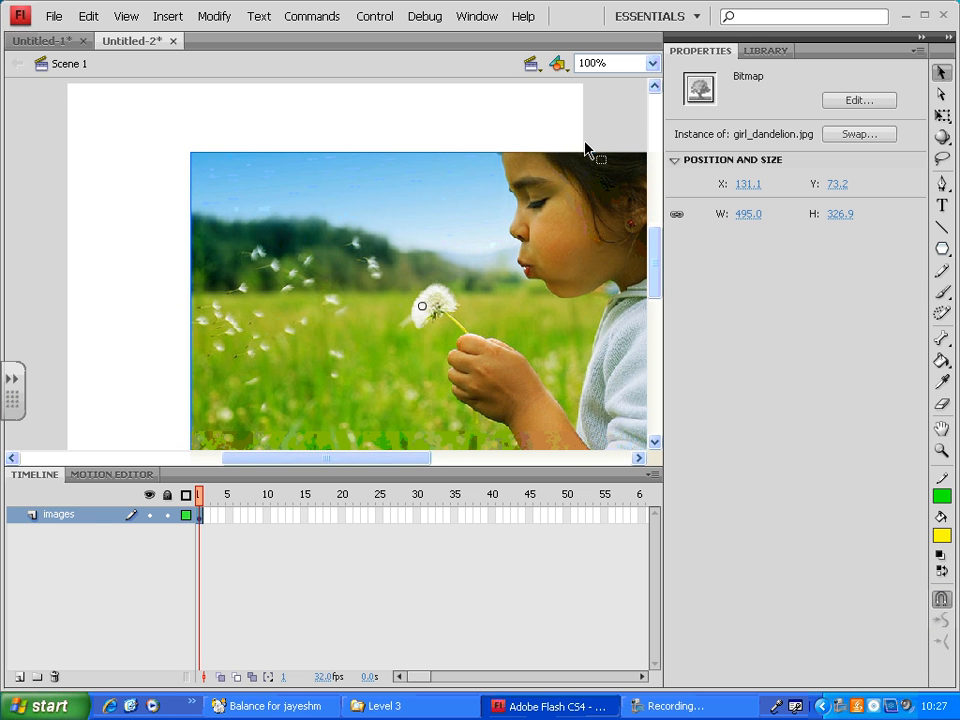
- Open the Align panel and place it clear of the stage, over the empty area below the picture's size properties
{"action": "left_click", "coordinate": [487, 24]}
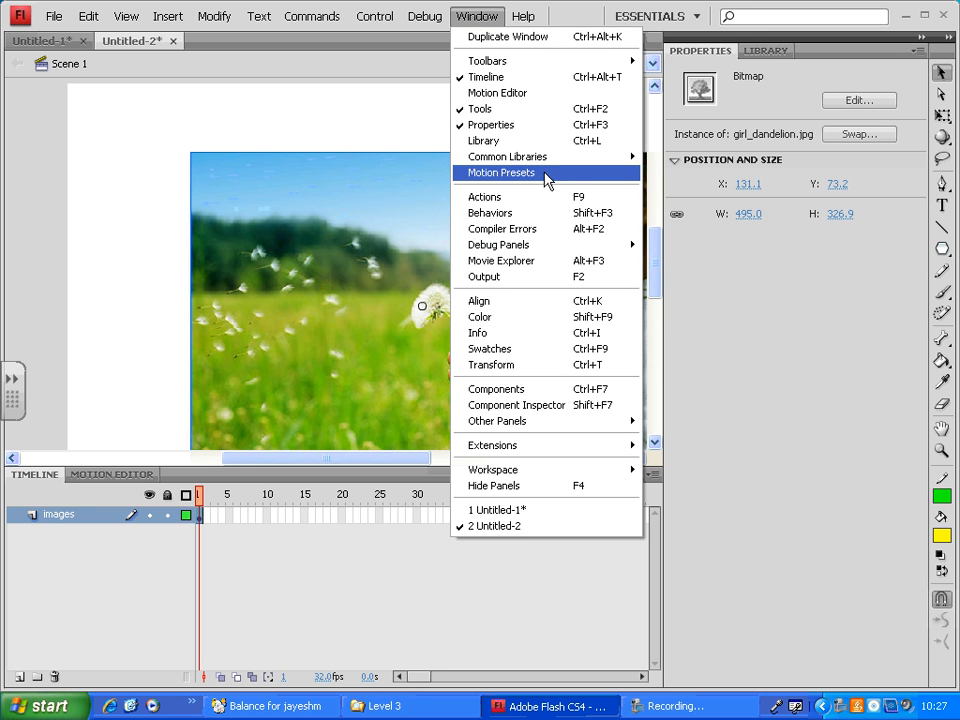
{"action": "left_click", "coordinate": [572, 305]}
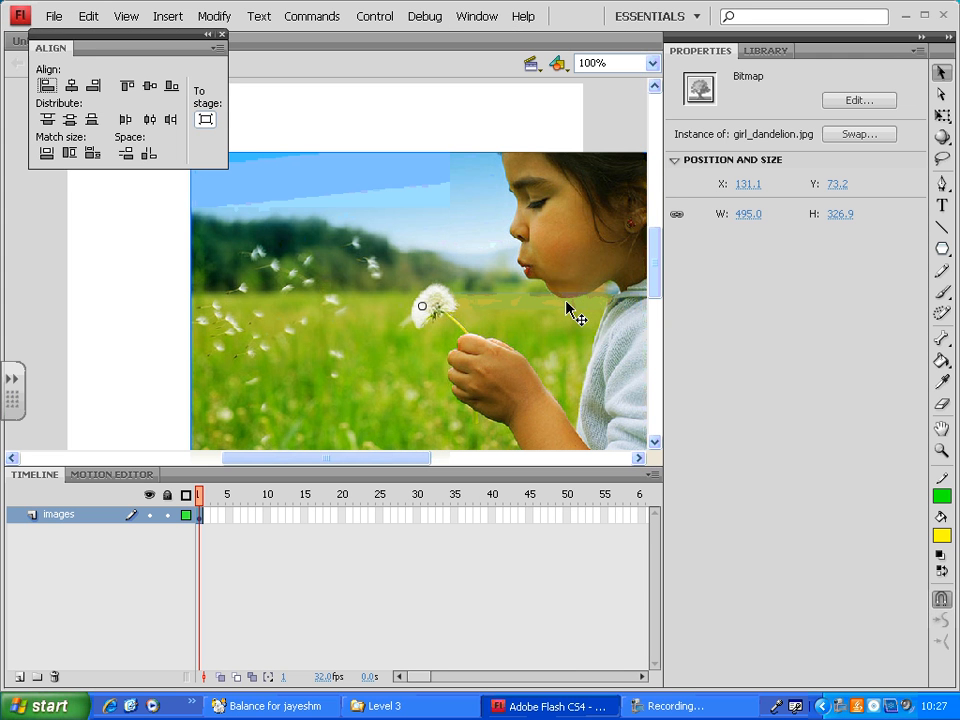
{"action": "left_click_drag", "start_coordinate": [99, 34], "coordinate": [720, 284]}
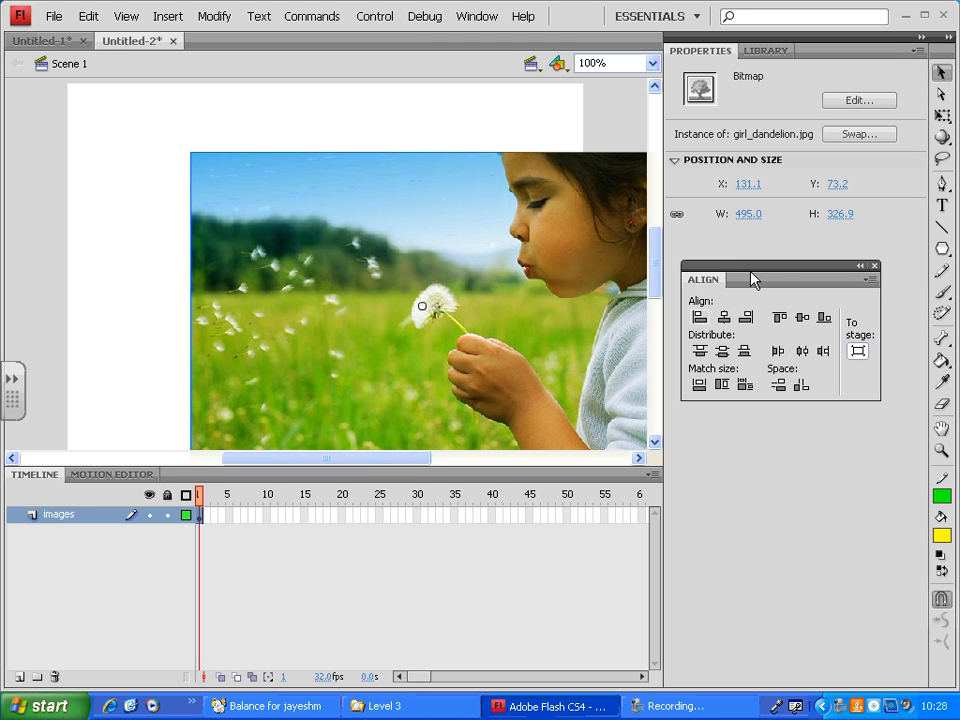
- Move the Align panel up beneath the picture's size properties and keep alignment relative to the stage switched on
{"action": "left_click_drag", "start_coordinate": [784, 281], "coordinate": [778, 253]}
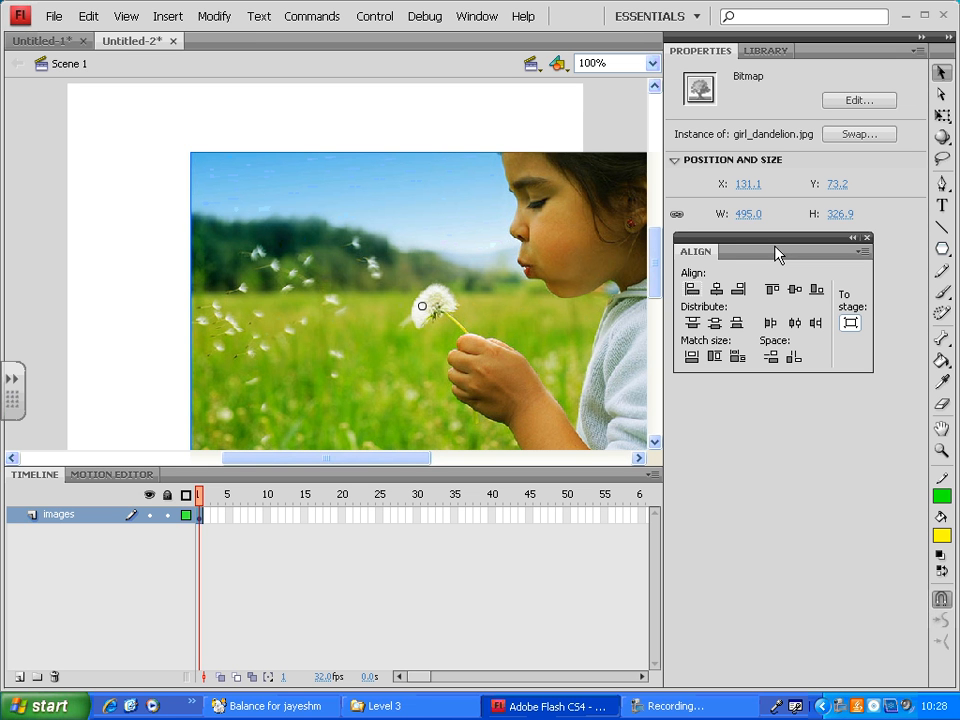
{"action": "left_click", "coordinate": [851, 325]}
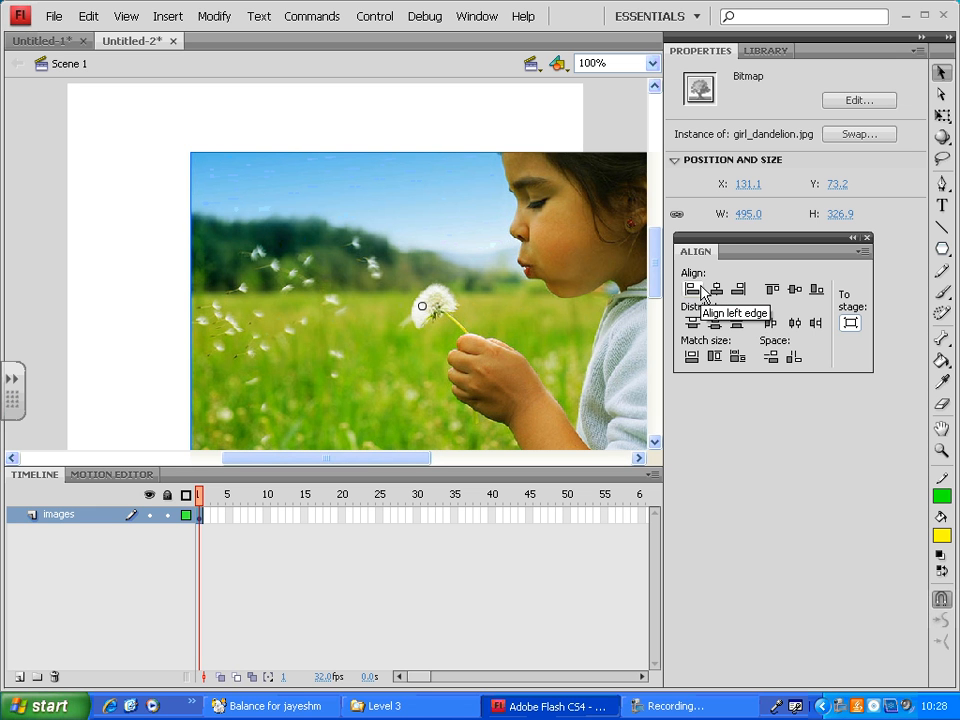
{"action": "left_click", "coordinate": [852, 324]}
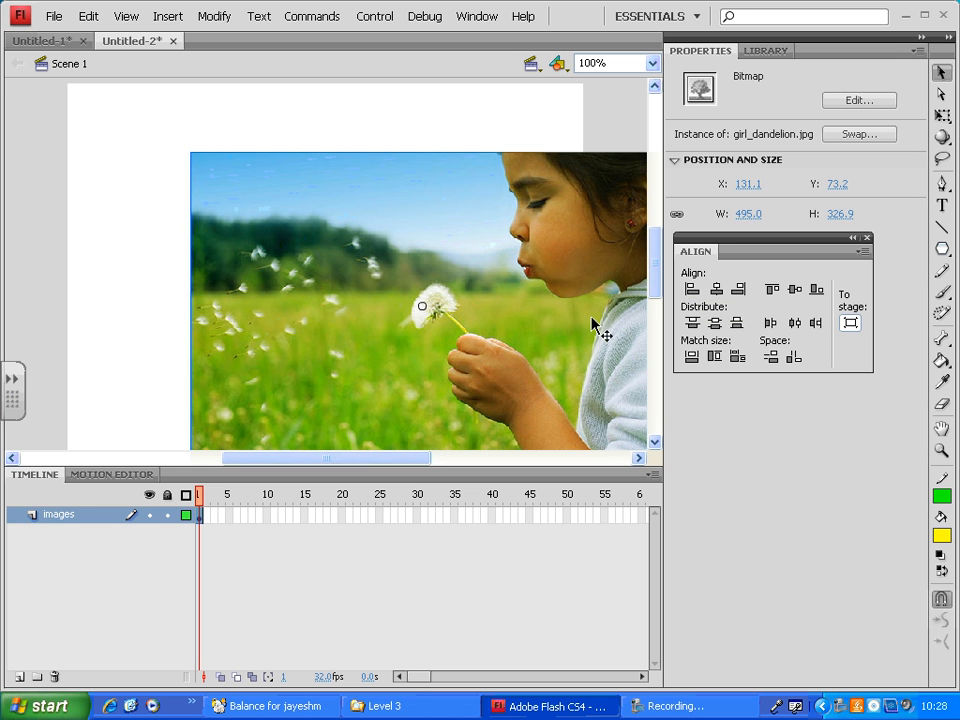
- Try the left, horizontal center, right, top, vertical center and bottom alignments of the picture on the stage
{"action": "left_click", "coordinate": [690, 289]}
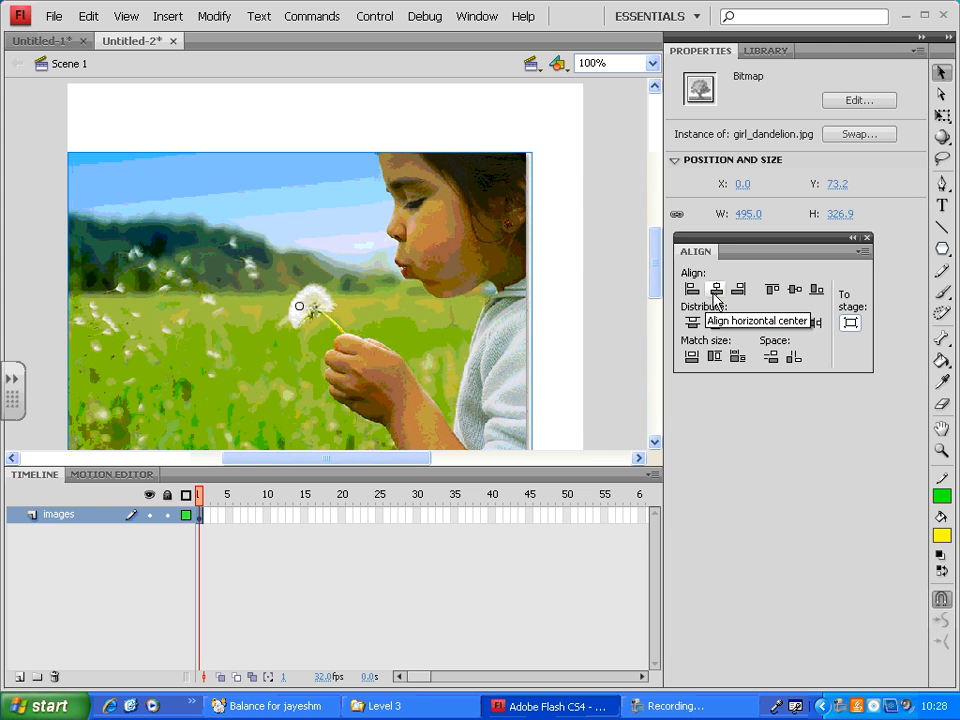
{"action": "left_click", "coordinate": [717, 291]}
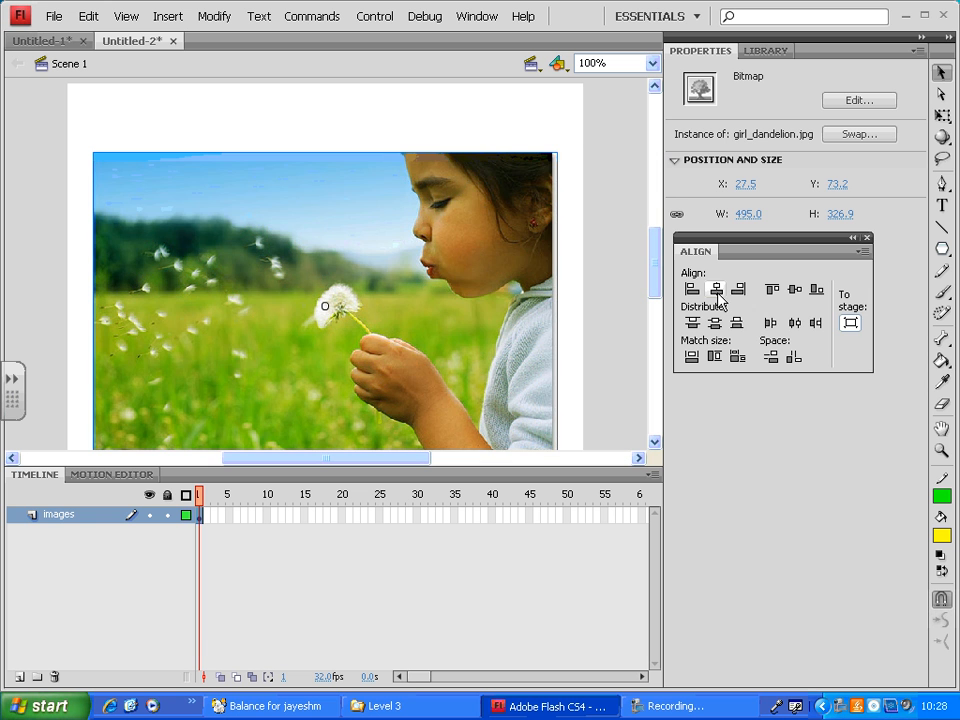
{"action": "left_click", "coordinate": [741, 292]}
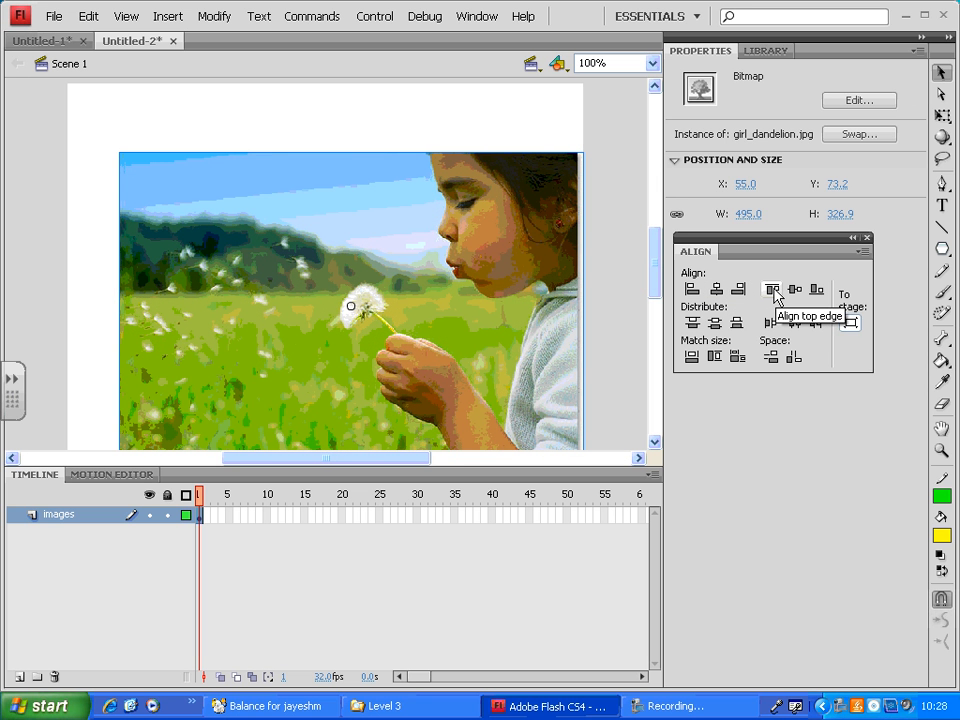
{"action": "left_click", "coordinate": [773, 290]}
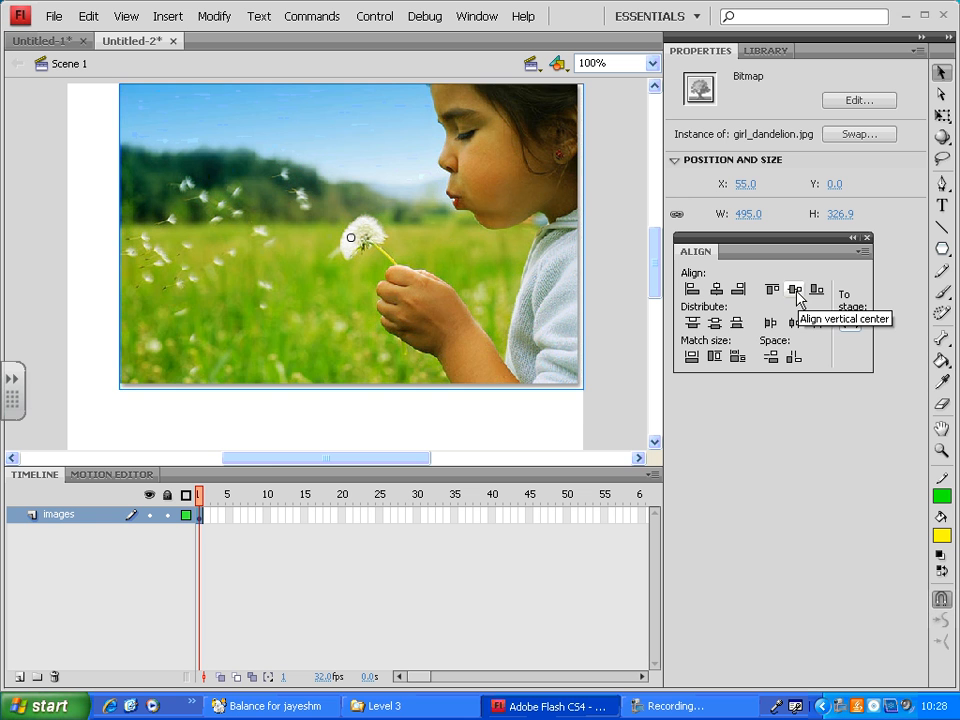
{"action": "left_click", "coordinate": [796, 292]}
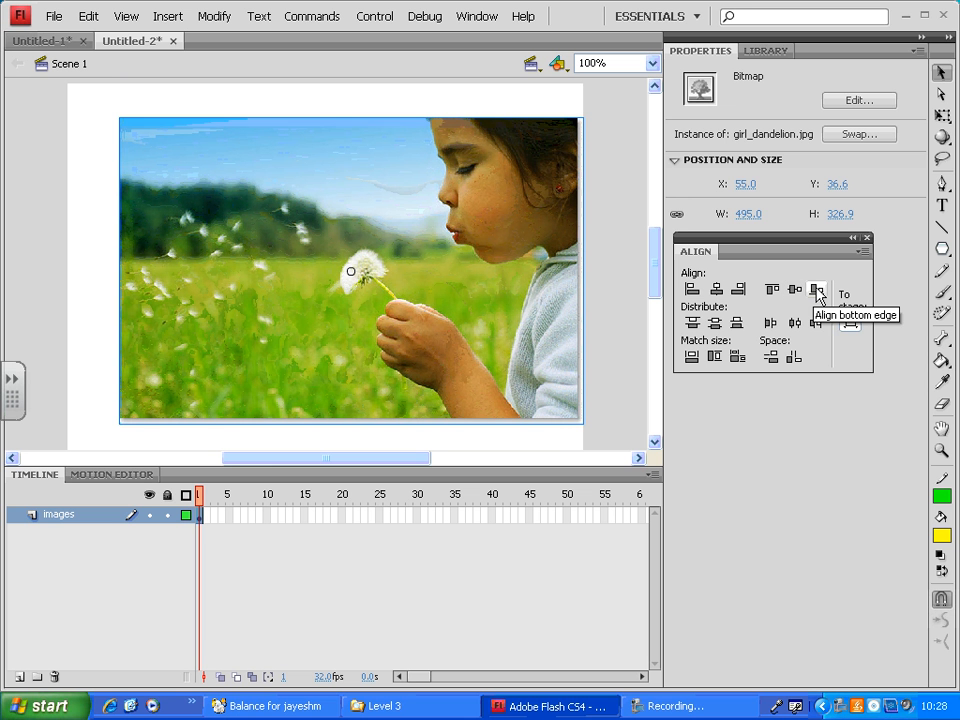
{"action": "left_click", "coordinate": [818, 290]}
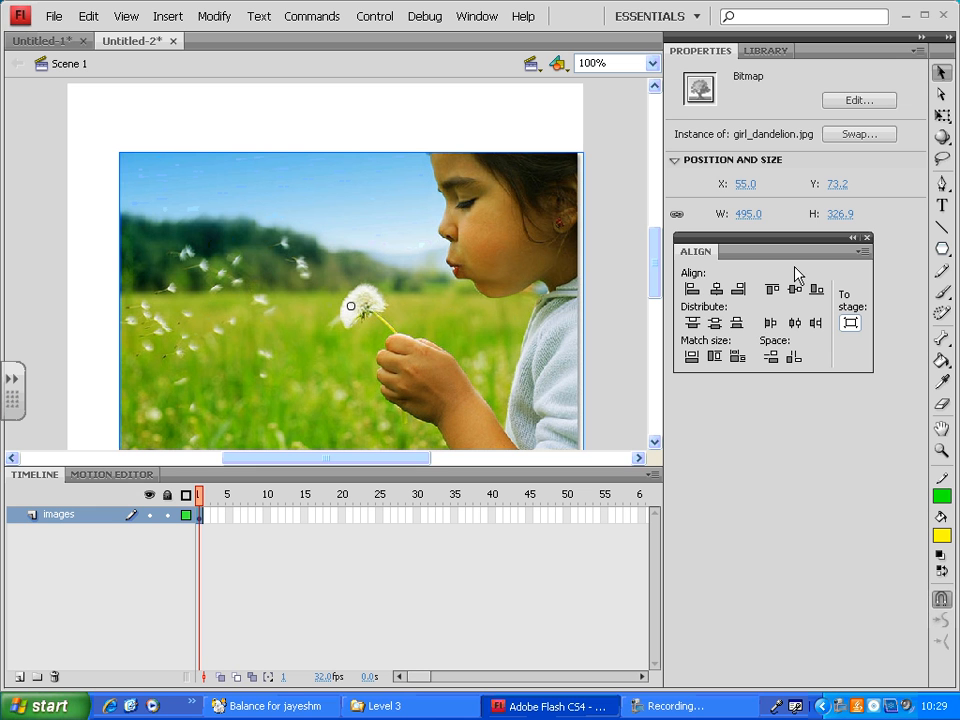
- Align the picture to the stage's top-left corner, and finish by centering it horizontally and vertically on the stage
{"action": "left_click", "coordinate": [692, 295]}
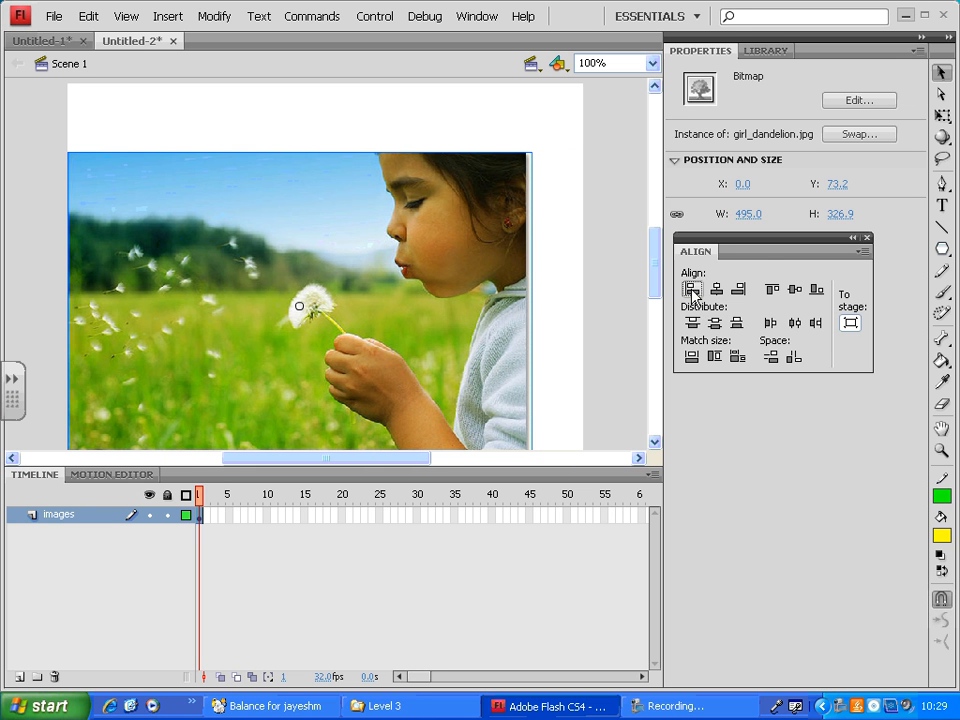
{"action": "left_click", "coordinate": [772, 290]}
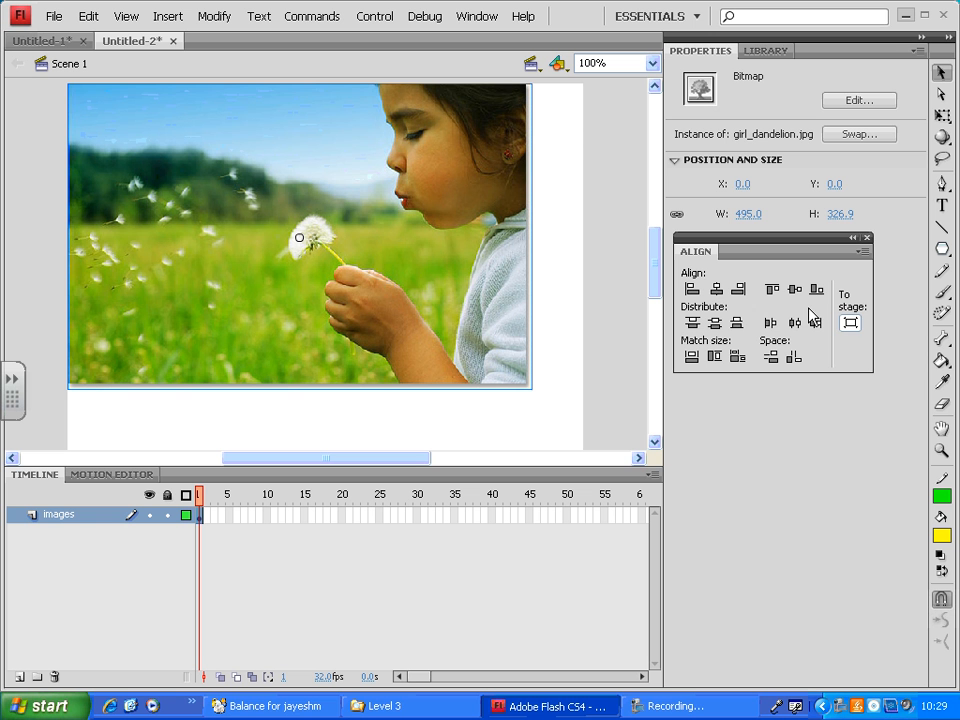
{"action": "left_click", "coordinate": [718, 292]}
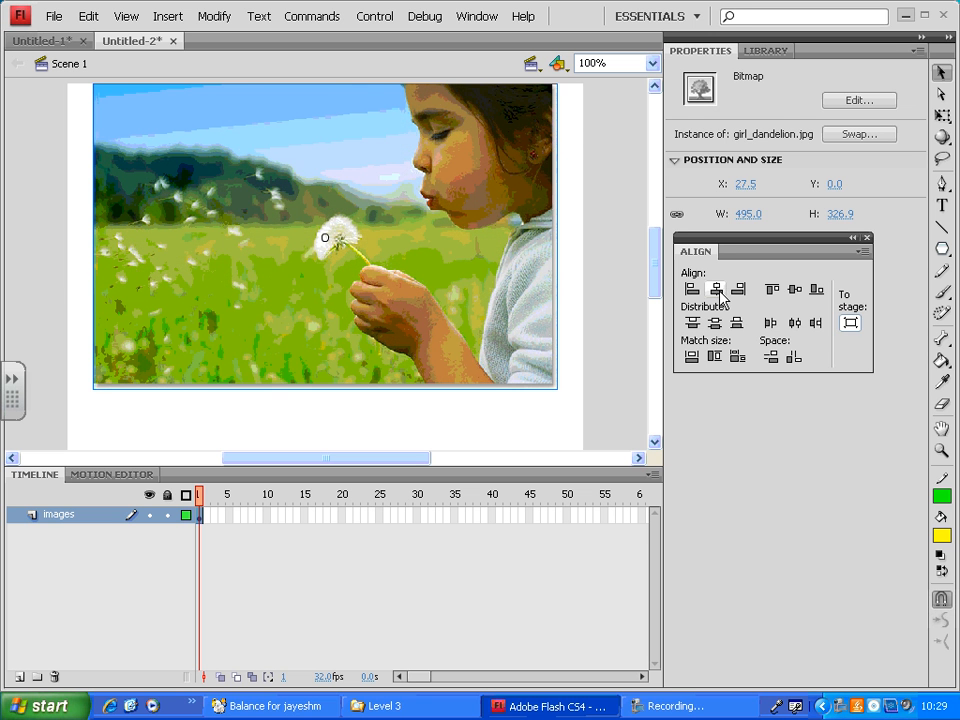
{"action": "left_click", "coordinate": [798, 295]}
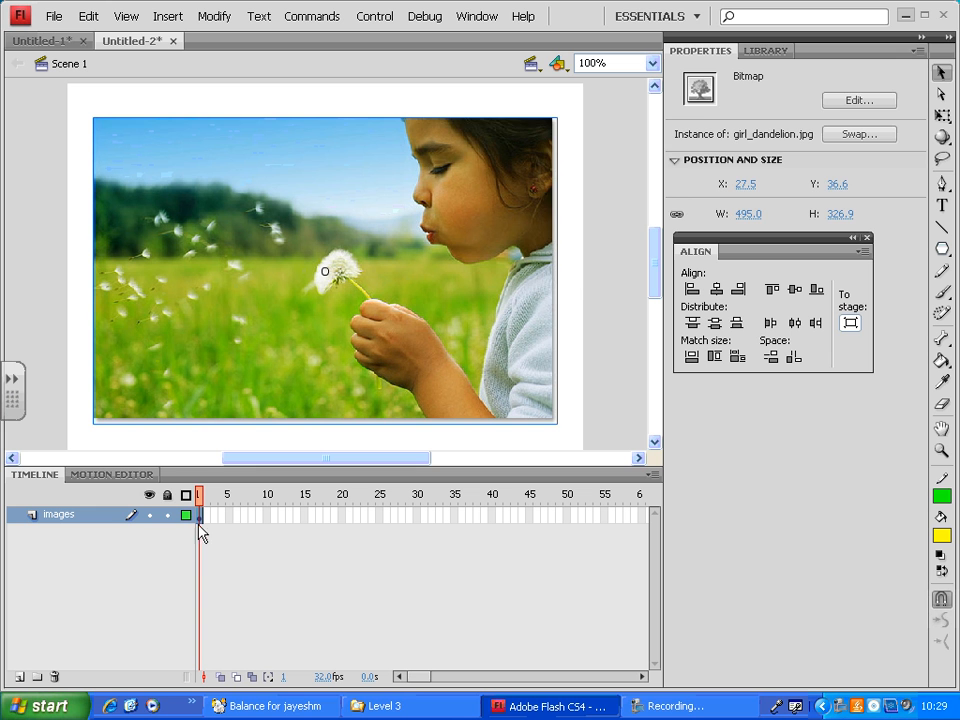
- Lock the images layer and add a new layer above it
{"action": "left_click", "coordinate": [167, 515]}
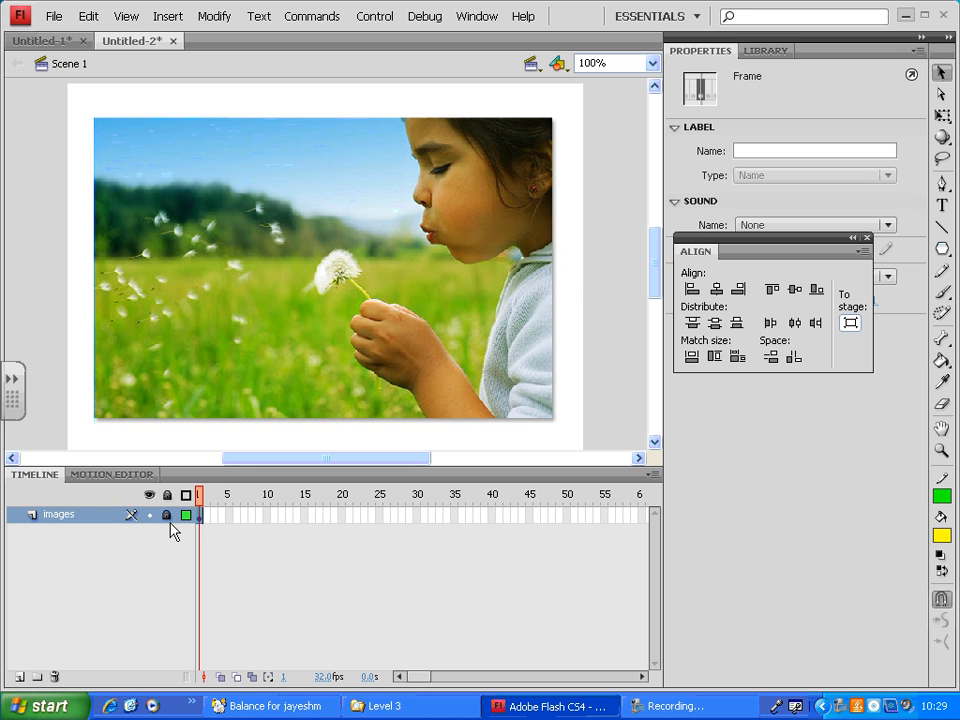
{"action": "left_click", "coordinate": [18, 677]}
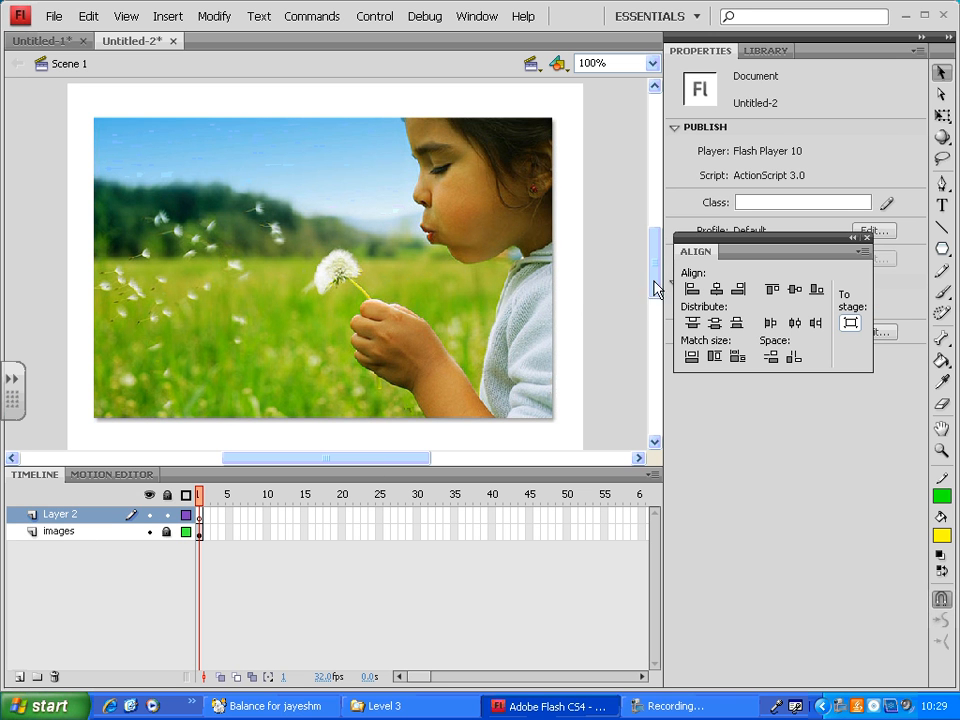
- Switch to the Rectangle tool, try a rectangle over the stage on the new layer, and undo it
{"action": "left_click_drag", "start_coordinate": [660, 265], "coordinate": [660, 268]}
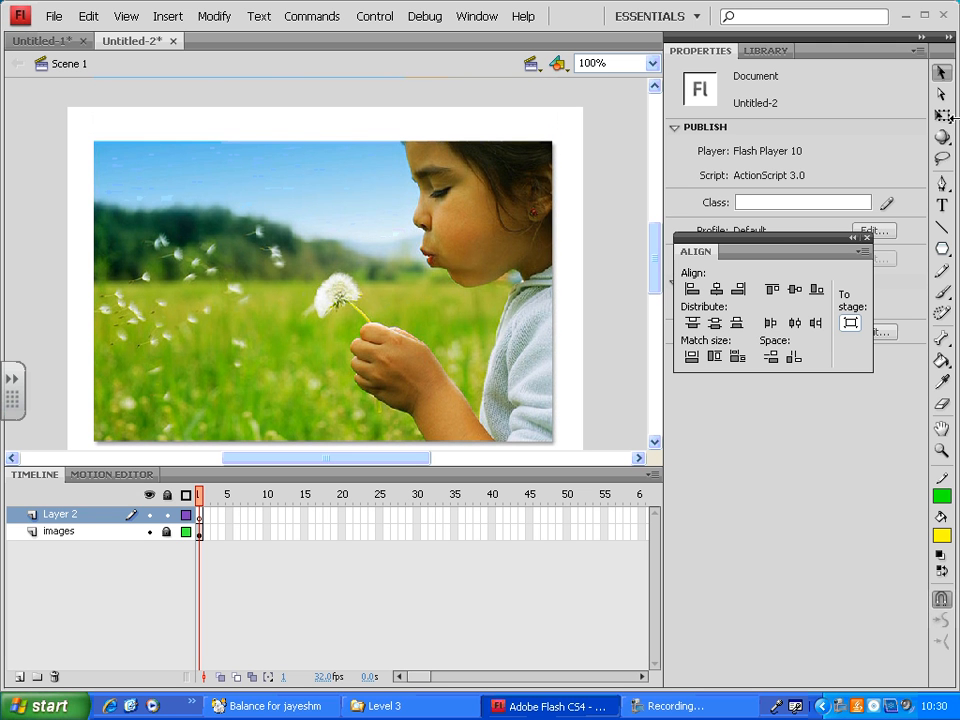
{"action": "left_click", "coordinate": [946, 252]}
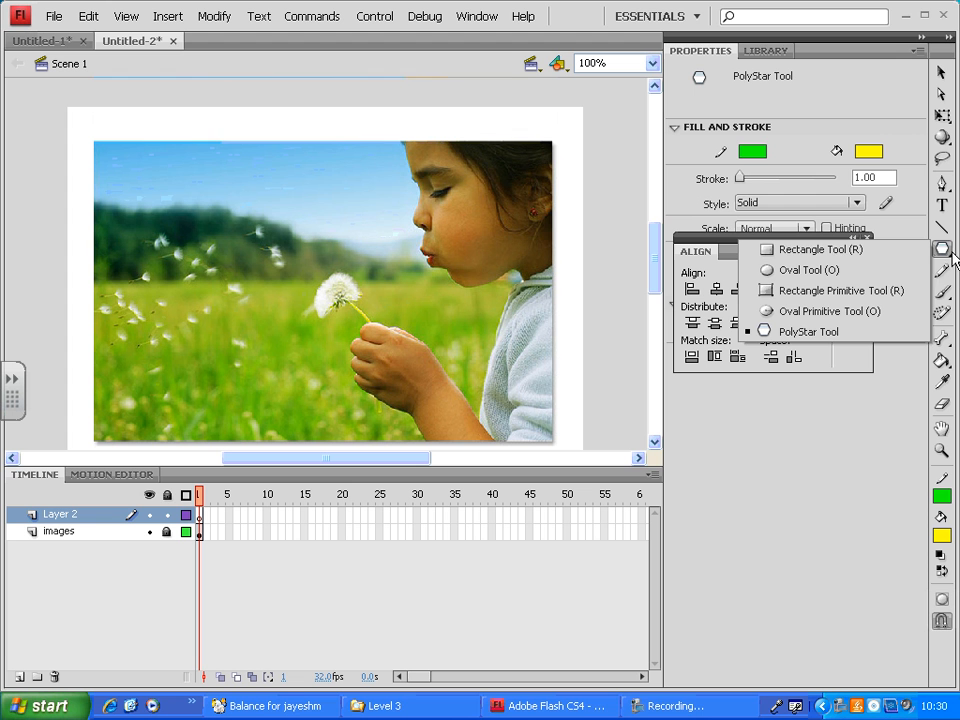
{"action": "left_click", "coordinate": [850, 258]}
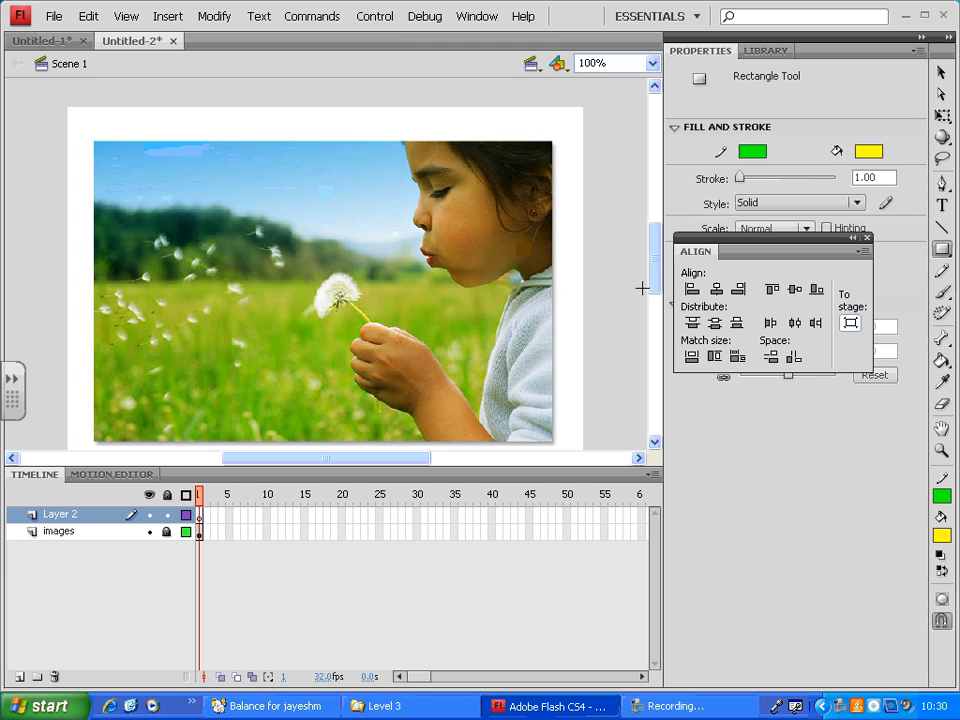
{"action": "scroll", "coordinate": [656, 274], "scroll_direction": "down", "scroll_amount": 1}
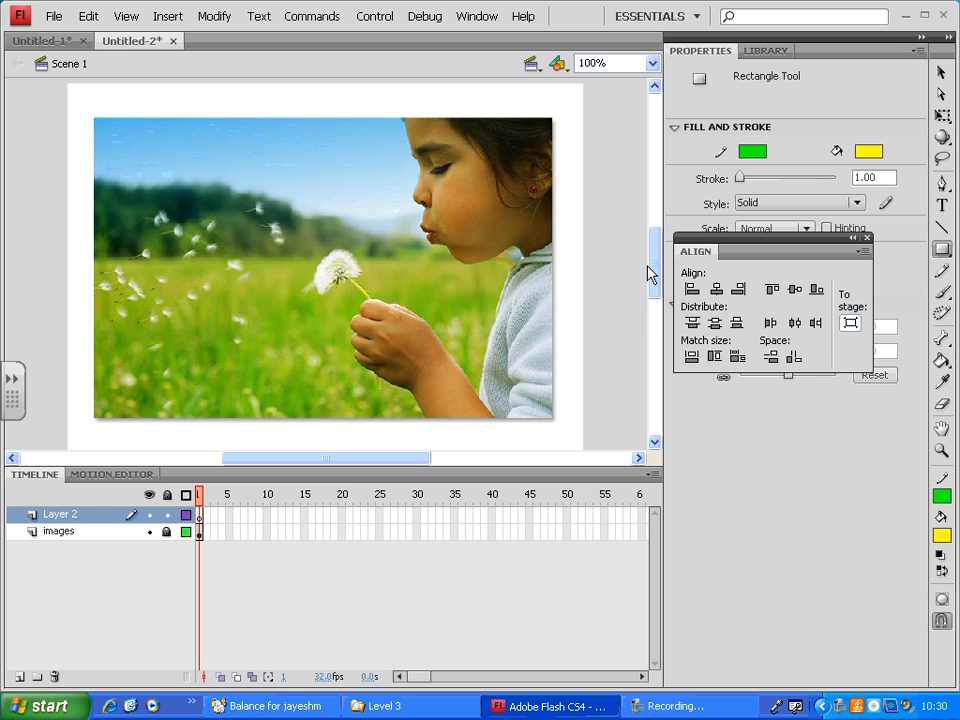
{"action": "key", "text": "ctrl+minus"}
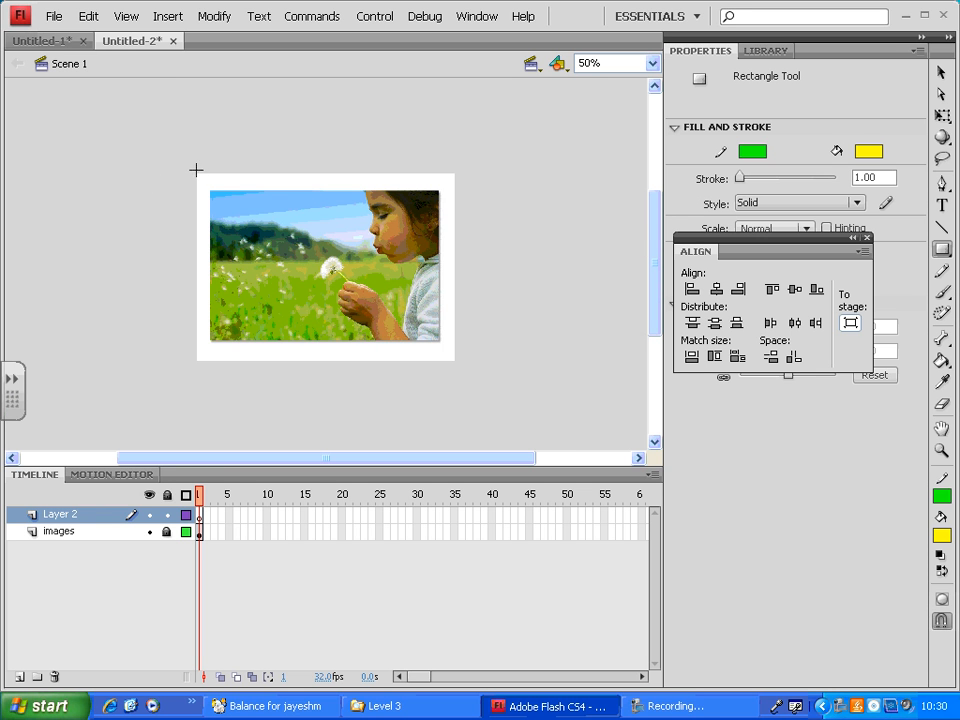
{"action": "left_click_drag", "start_coordinate": [196, 170], "coordinate": [463, 323]}
{"action": "key", "text": "ctrl+z"}
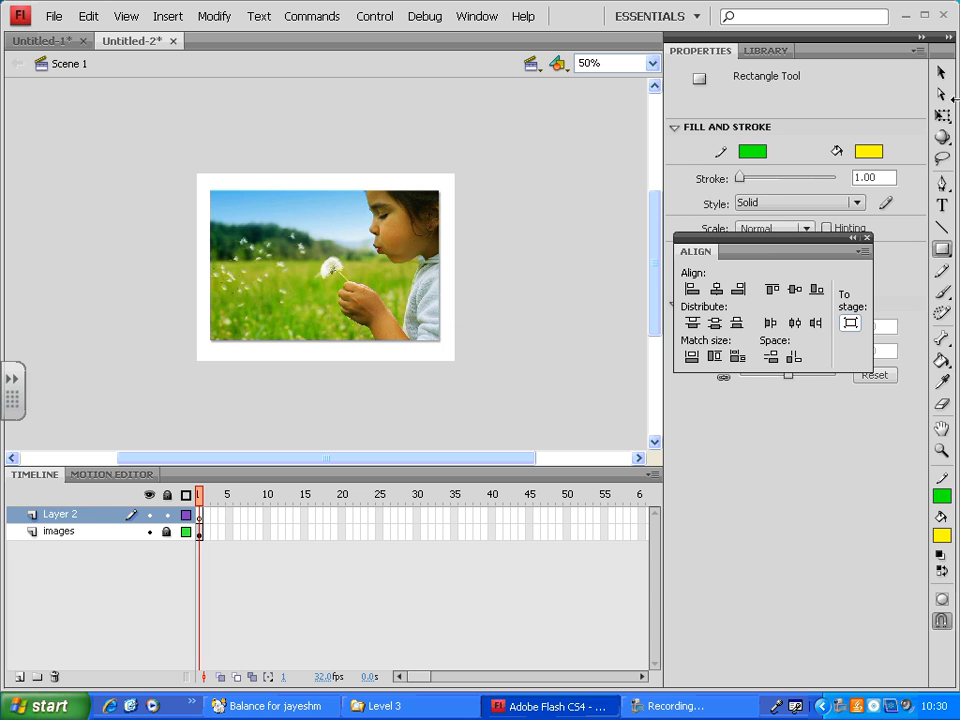
- Set both stroke and fill to white and draw a rectangle covering the whole stage in frame 1 of Layer 2
{"action": "left_click", "coordinate": [756, 151]}
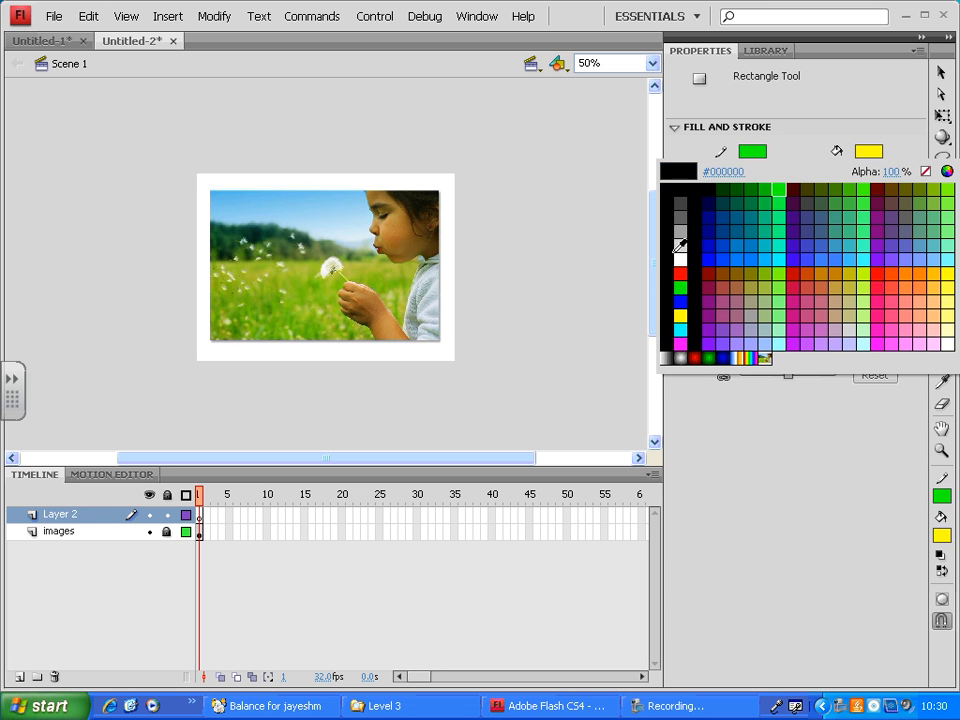
{"action": "left_click", "coordinate": [683, 260]}
{"action": "left_click", "coordinate": [868, 151]}
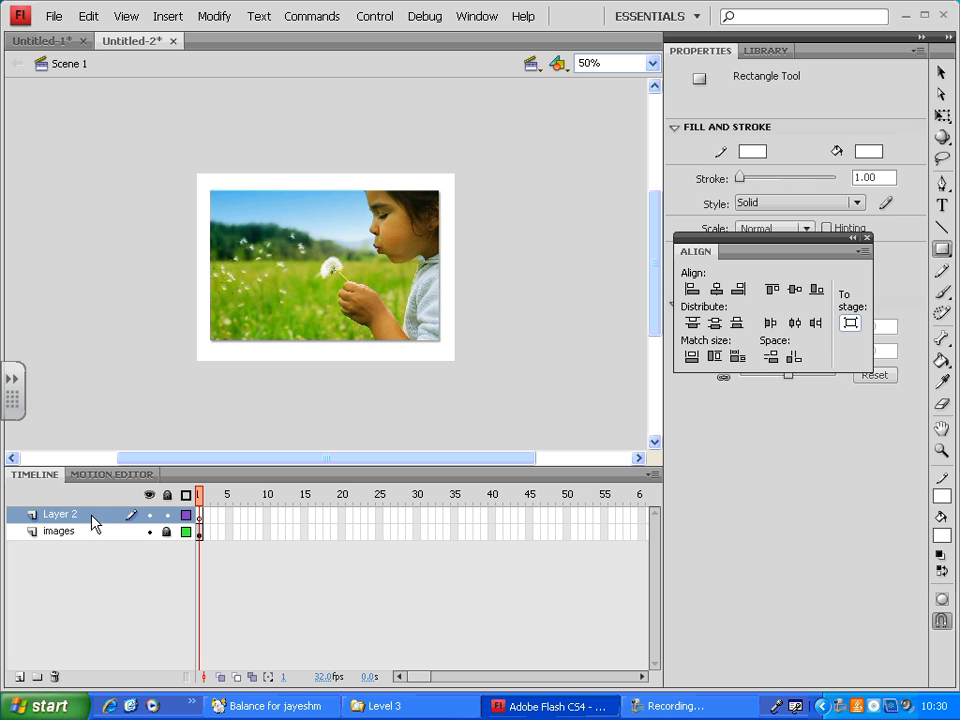
{"action": "left_click", "coordinate": [200, 515]}
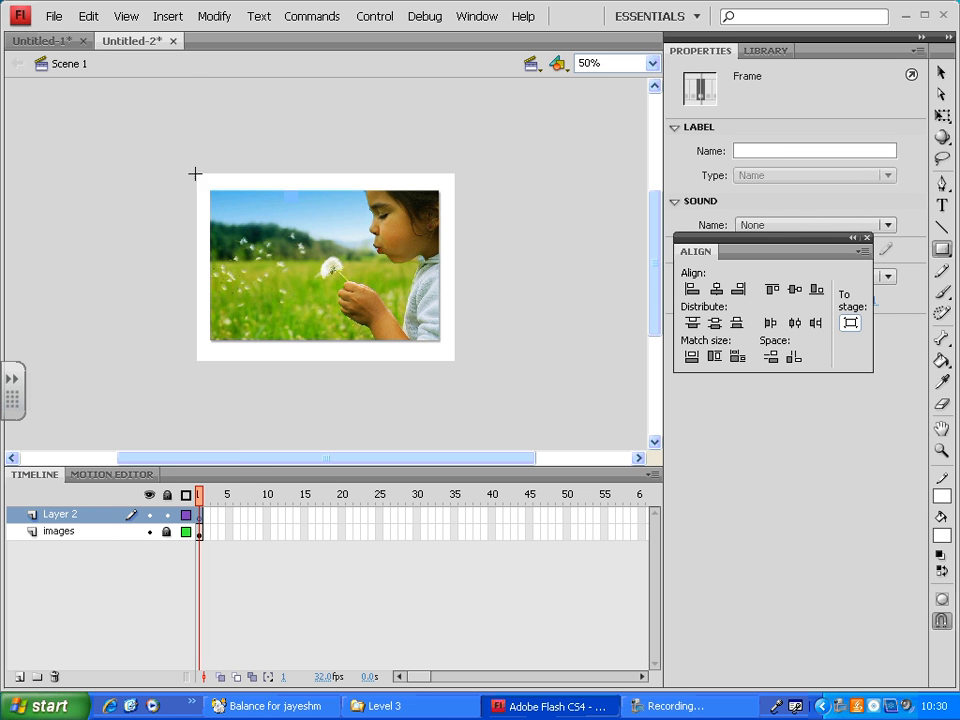
{"action": "left_click_drag", "start_coordinate": [193, 164], "coordinate": [462, 370]}
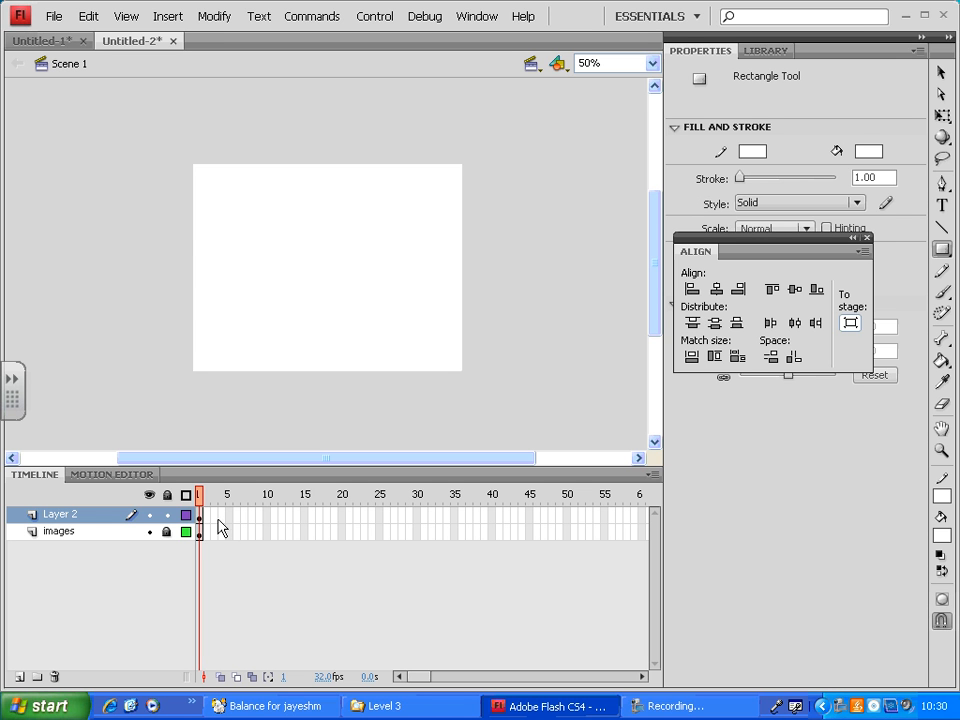
- Extend the images layer to frame 30 by inserting a frame there
{"action": "left_click", "coordinate": [417, 517]}
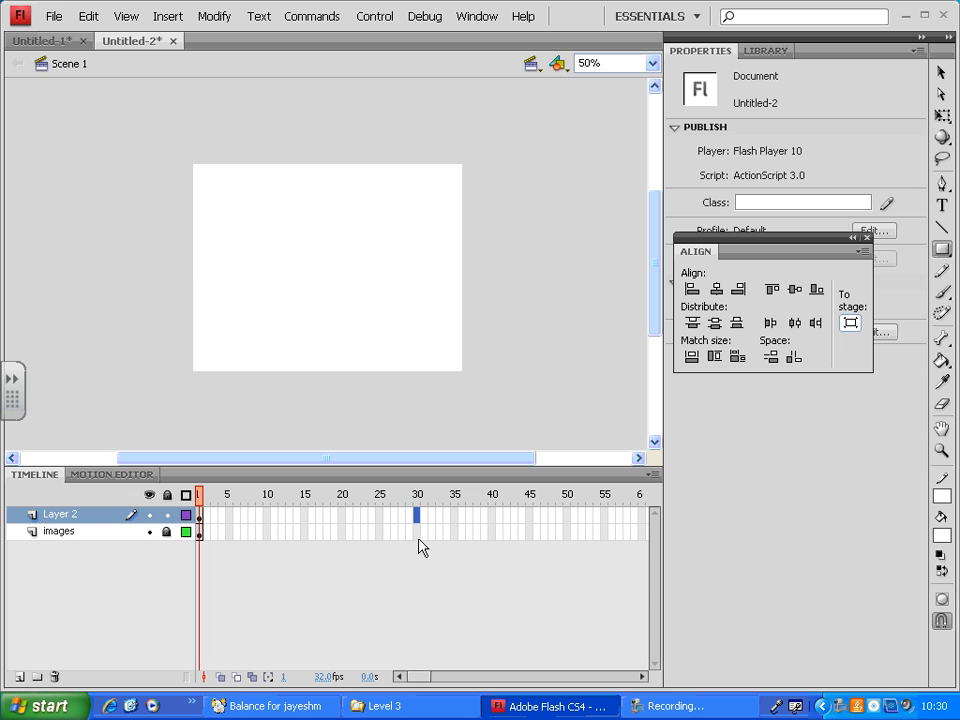
{"action": "left_click", "coordinate": [417, 534]}
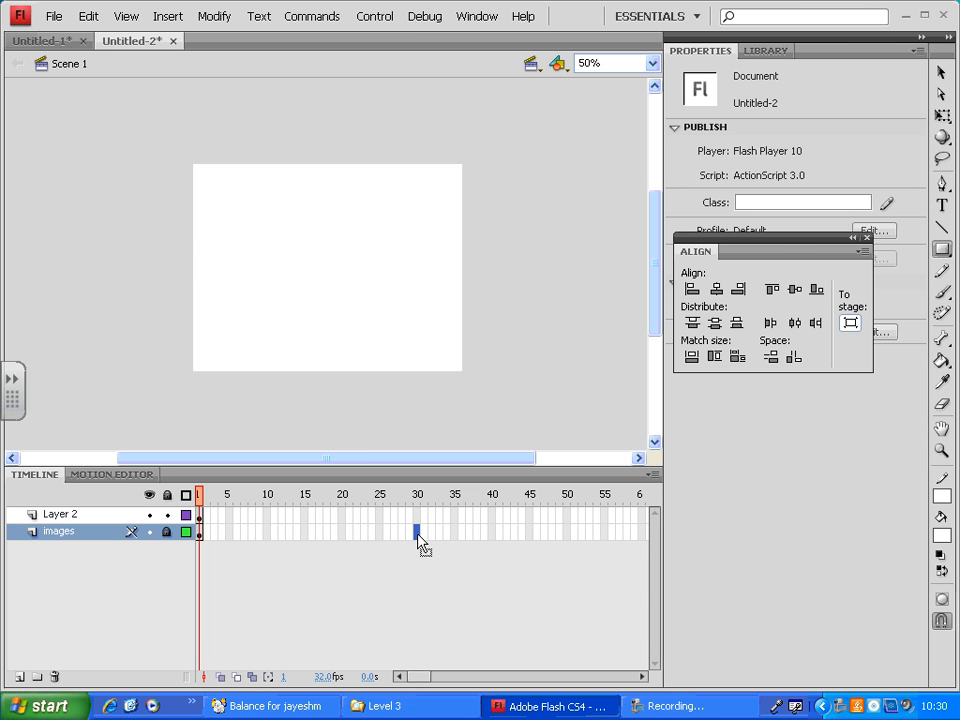
{"action": "key", "text": "F5"}
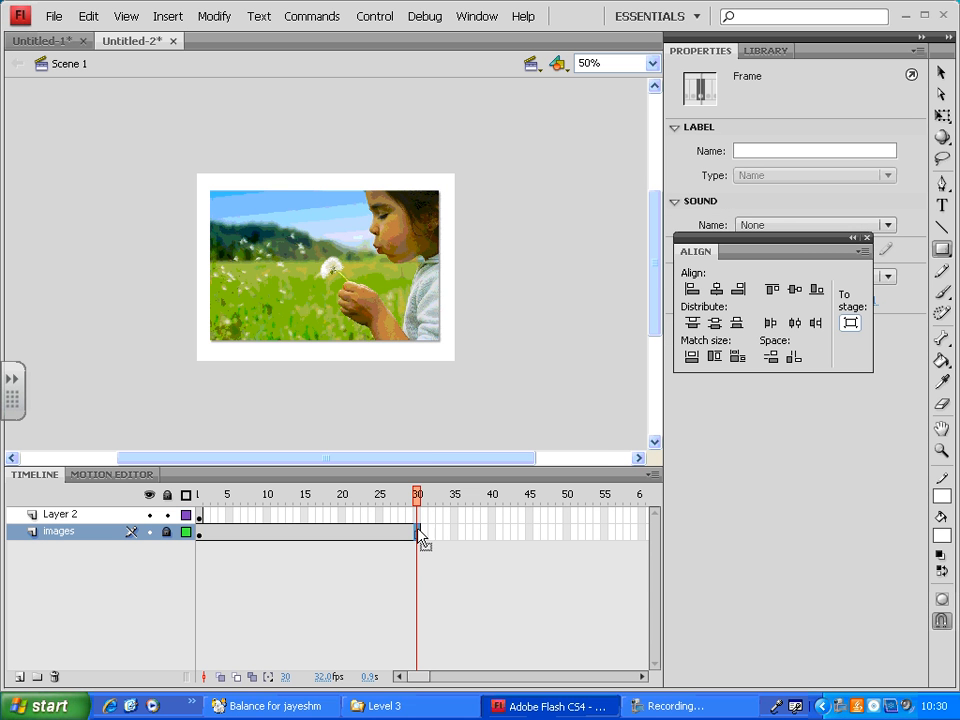
{"action": "right_click", "coordinate": [421, 535]}
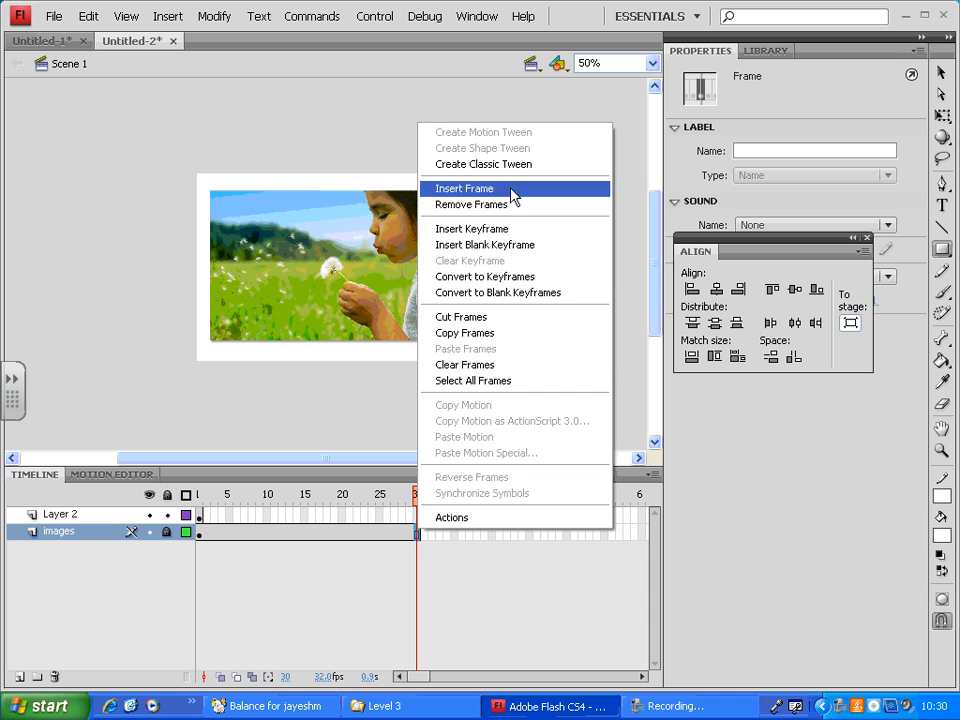
{"action": "left_click", "coordinate": [422, 546]}
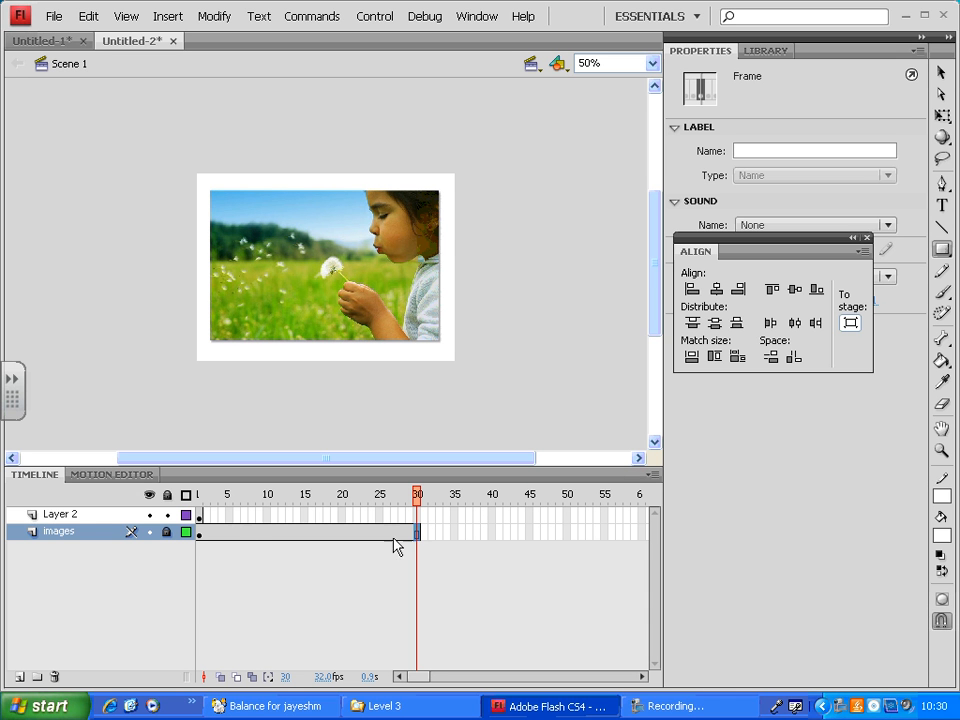
- Insert a keyframe at frame 30 of Layer 2
{"action": "left_click", "coordinate": [90, 516]}
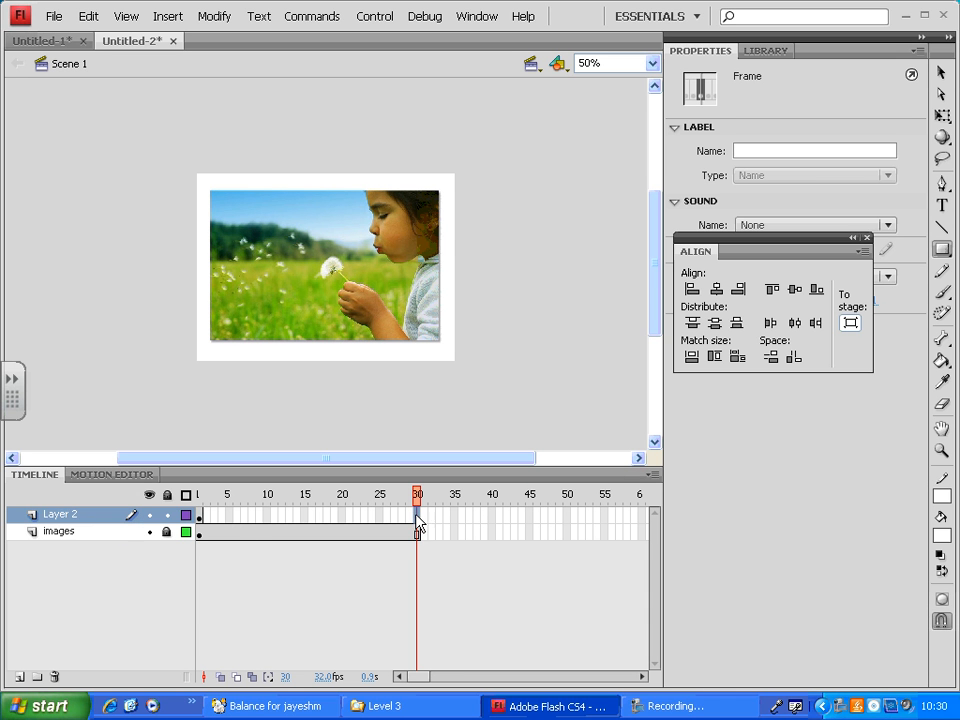
{"action": "left_click", "coordinate": [417, 516]}
{"action": "right_click", "coordinate": [418, 519]}
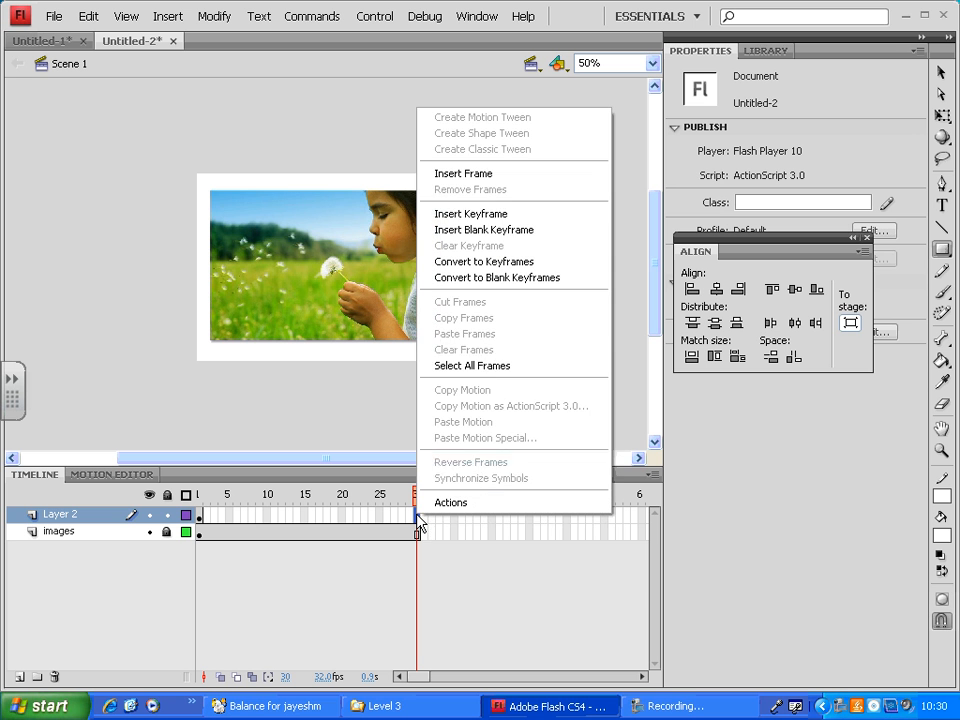
{"action": "left_click", "coordinate": [510, 214]}
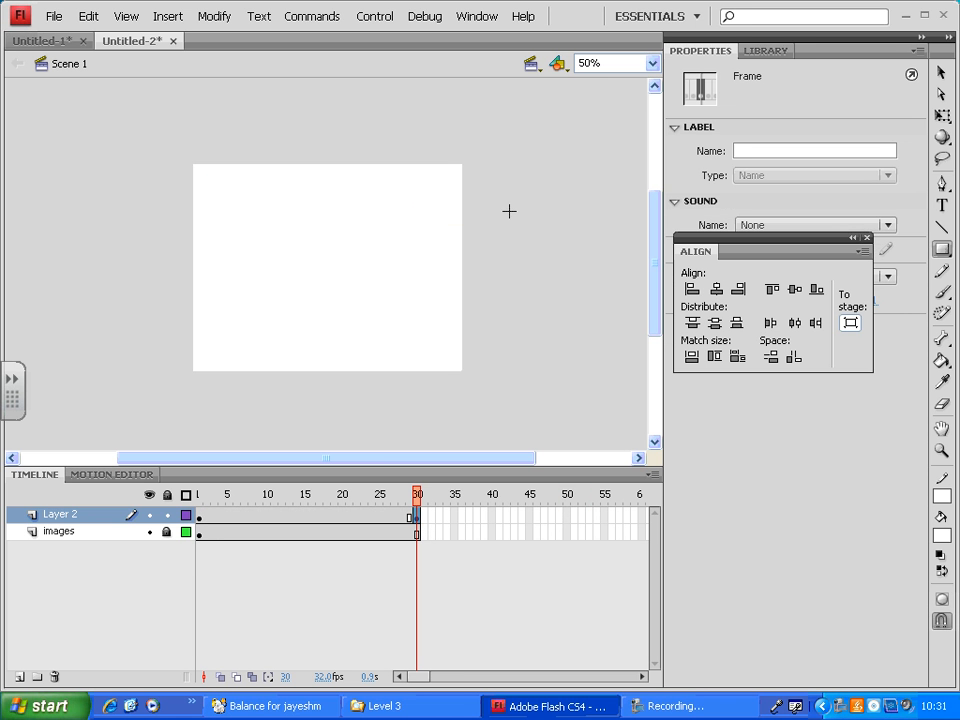
- Hide Layer 2 and scrub the timeline from frame 1 to frame 22 to check the picture
{"action": "left_click", "coordinate": [148, 514]}
{"action": "left_click", "coordinate": [207, 512]}
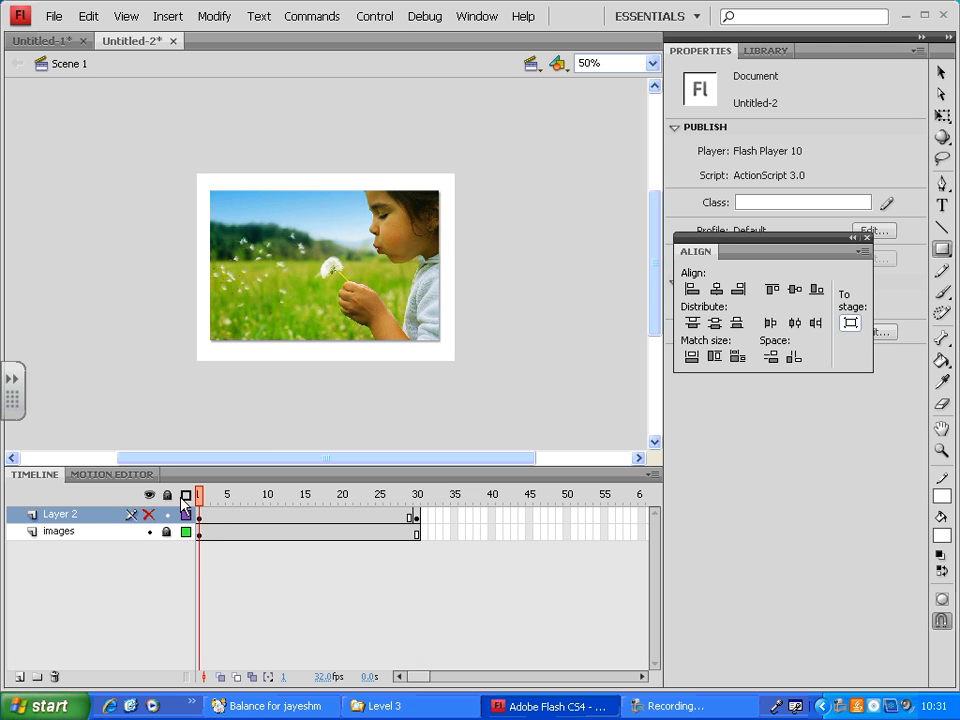
{"action": "left_click_drag", "start_coordinate": [206, 495], "coordinate": [361, 497]}
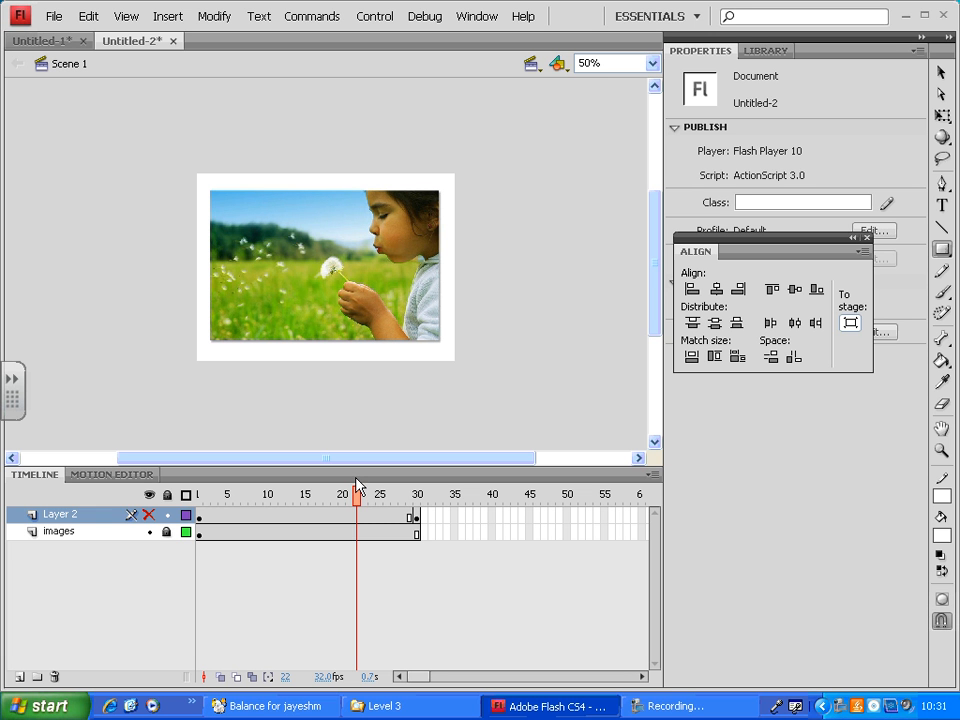
- Show Layer 2 again and delete the middle of its white rectangle at frame 30, keeping only narrow vertical strips along both side edges
{"action": "left_click_drag", "start_coordinate": [358, 484], "coordinate": [165, 489]}
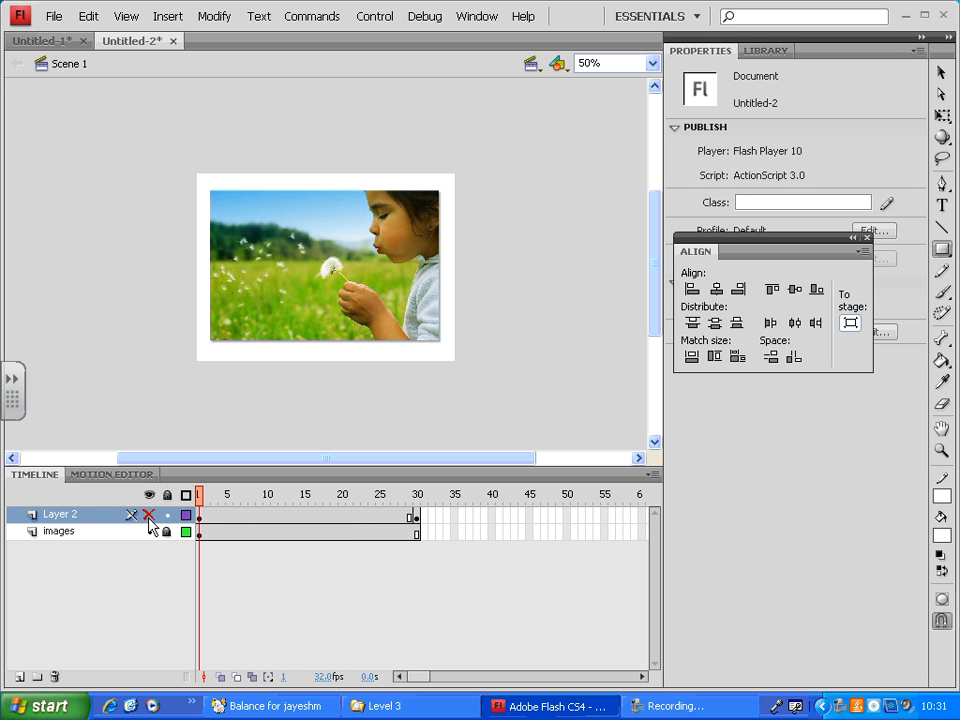
{"action": "left_click", "coordinate": [198, 516]}
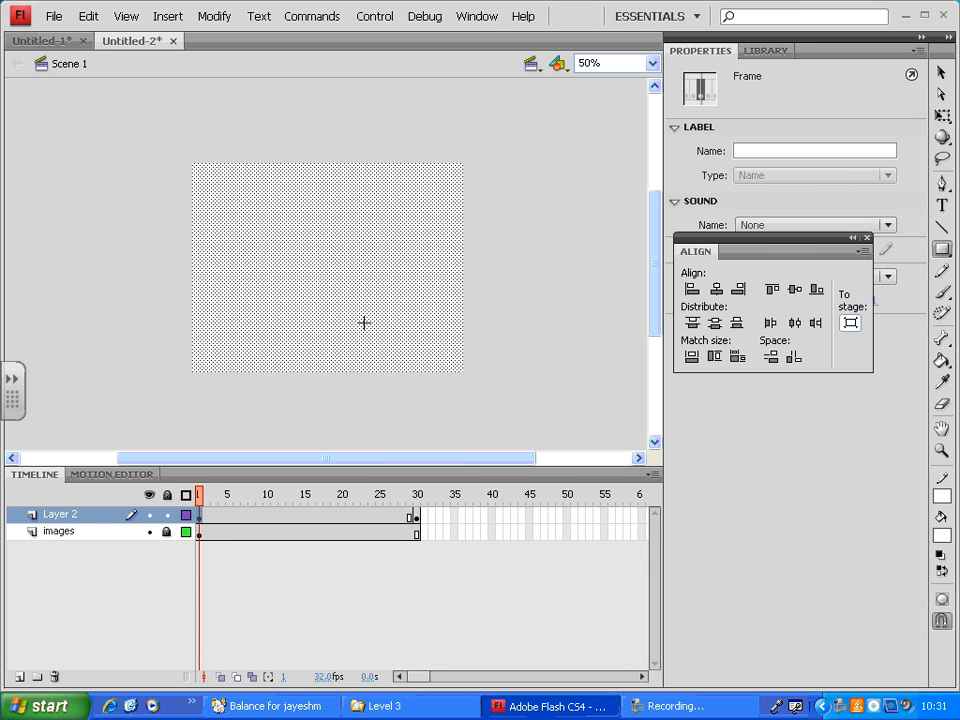
{"action": "left_click", "coordinate": [417, 518]}
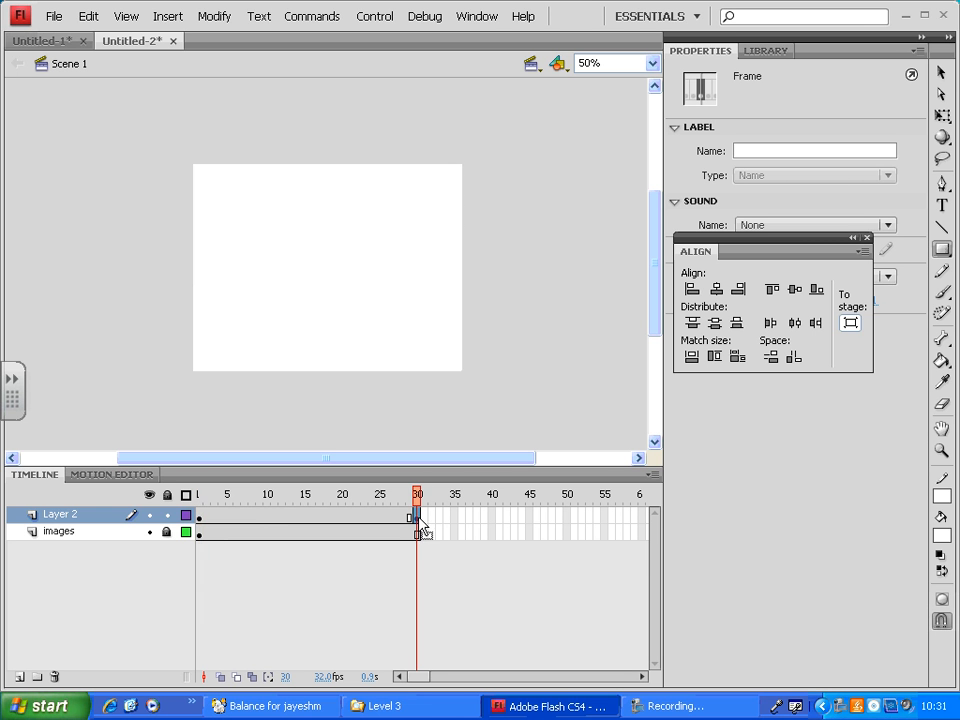
{"action": "left_click", "coordinate": [941, 73]}
{"action": "left_click", "coordinate": [210, 141]}
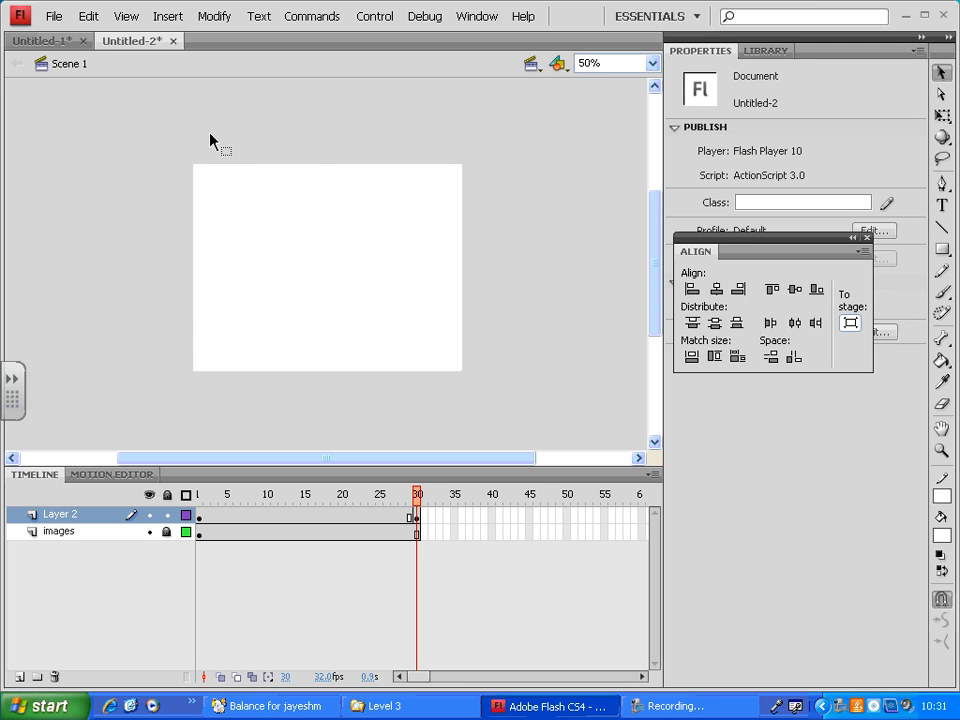
{"action": "left_click_drag", "start_coordinate": [198, 135], "coordinate": [226, 436]}
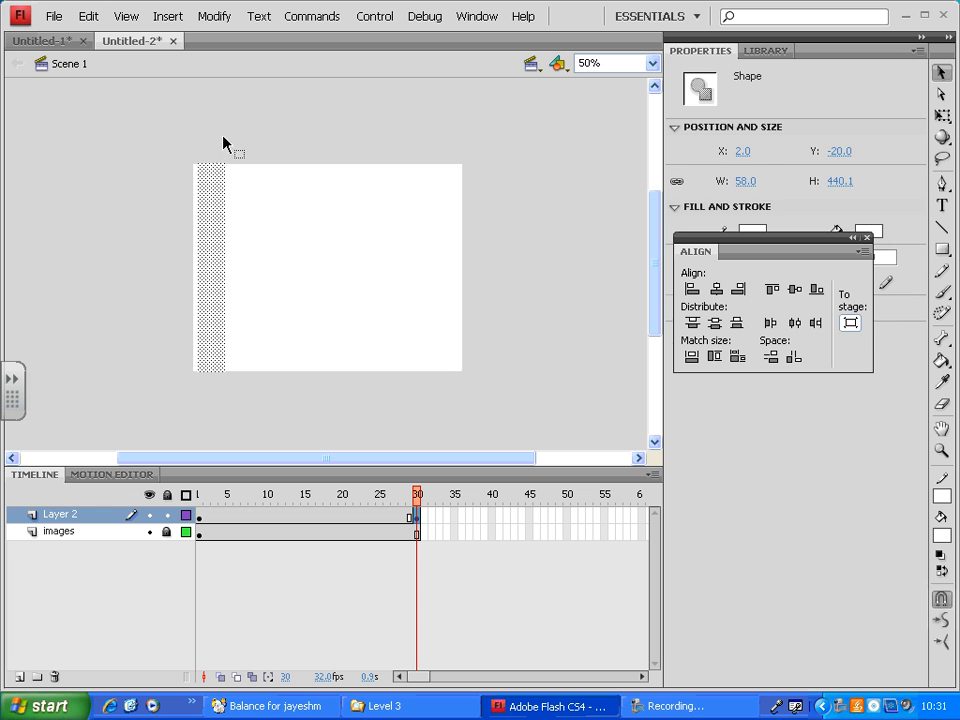
{"action": "left_click_drag", "start_coordinate": [201, 144], "coordinate": [452, 429]}
{"action": "key", "text": "Delete"}
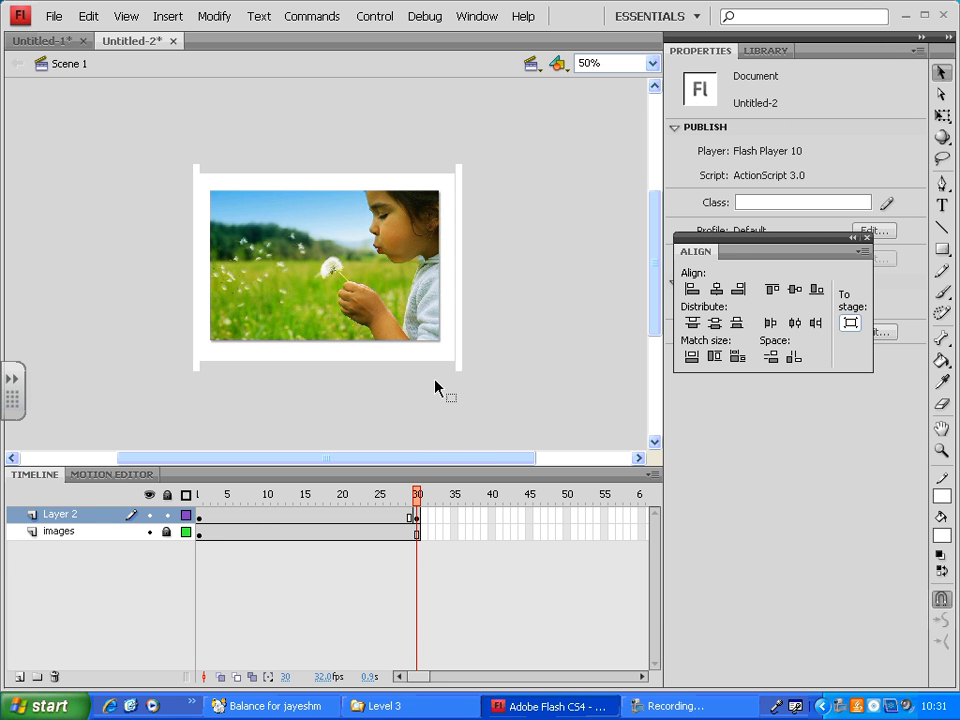
{"action": "left_click", "coordinate": [409, 494]}
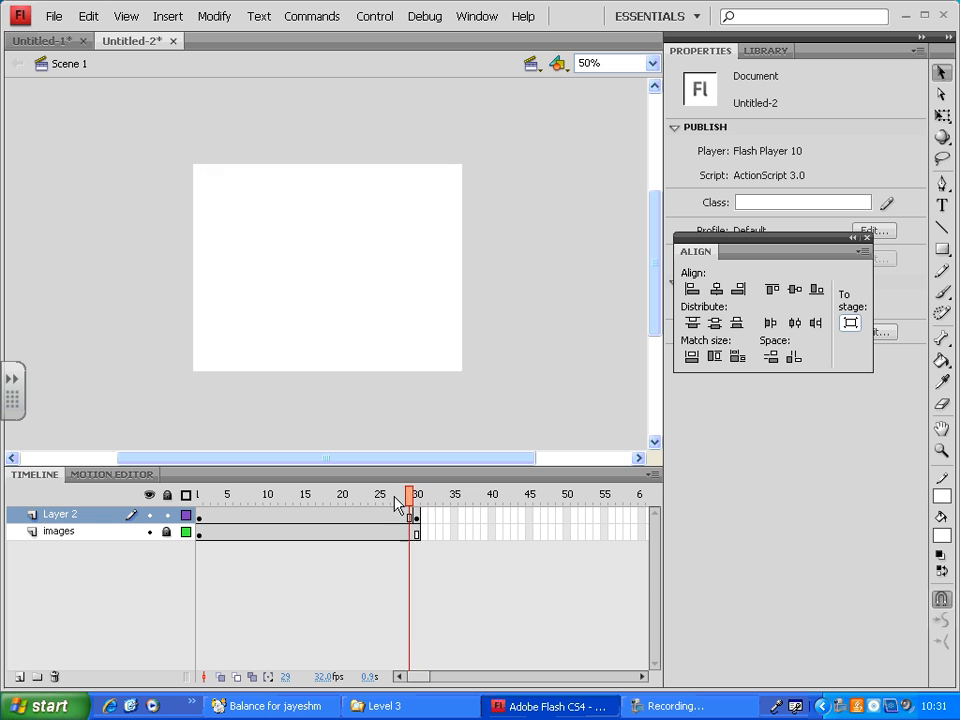
{"action": "left_click_drag", "start_coordinate": [396, 499], "coordinate": [427, 501]}
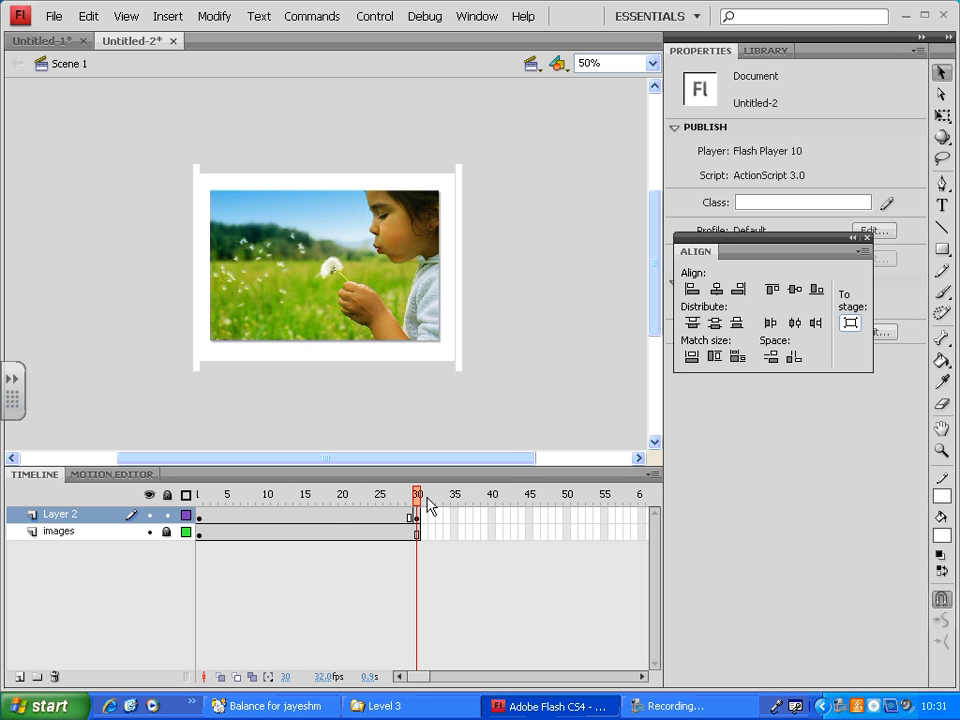
- Create a shape tween on Layer 2 between frames 1 and 30 and preview it by scrubbing and testing the movie
{"action": "right_click", "coordinate": [314, 519]}
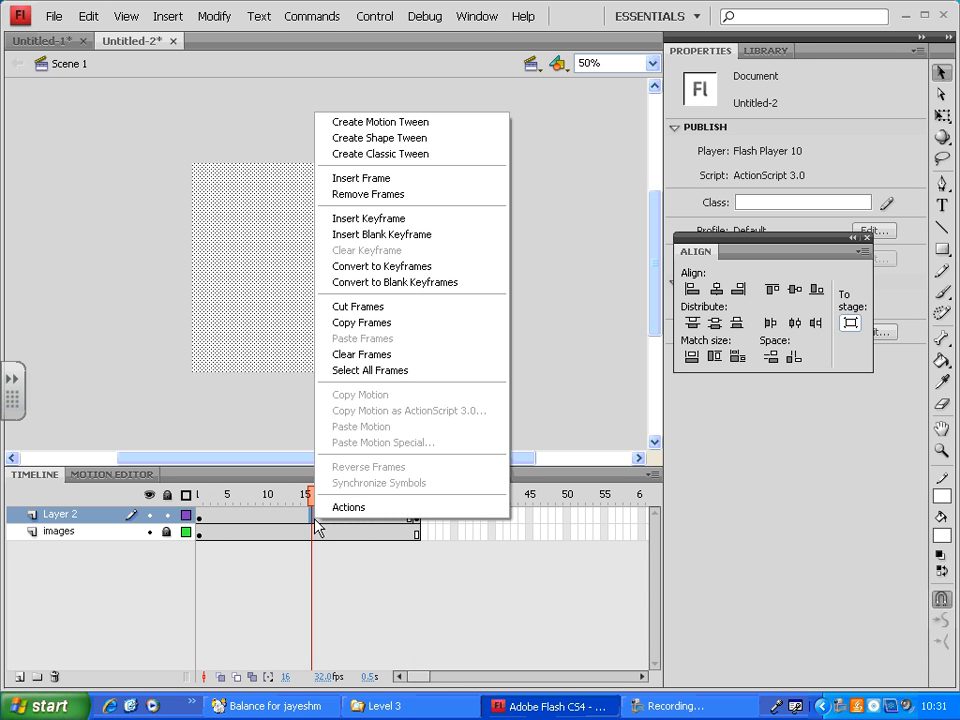
{"action": "left_click", "coordinate": [434, 139]}
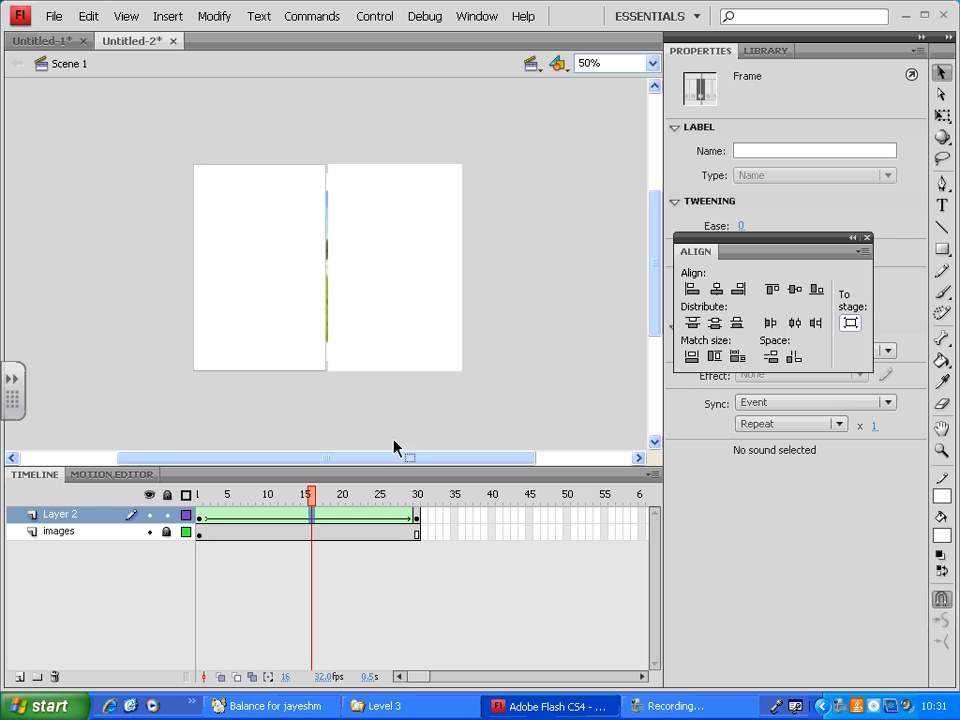
{"action": "left_click_drag", "start_coordinate": [199, 497], "coordinate": [418, 489]}
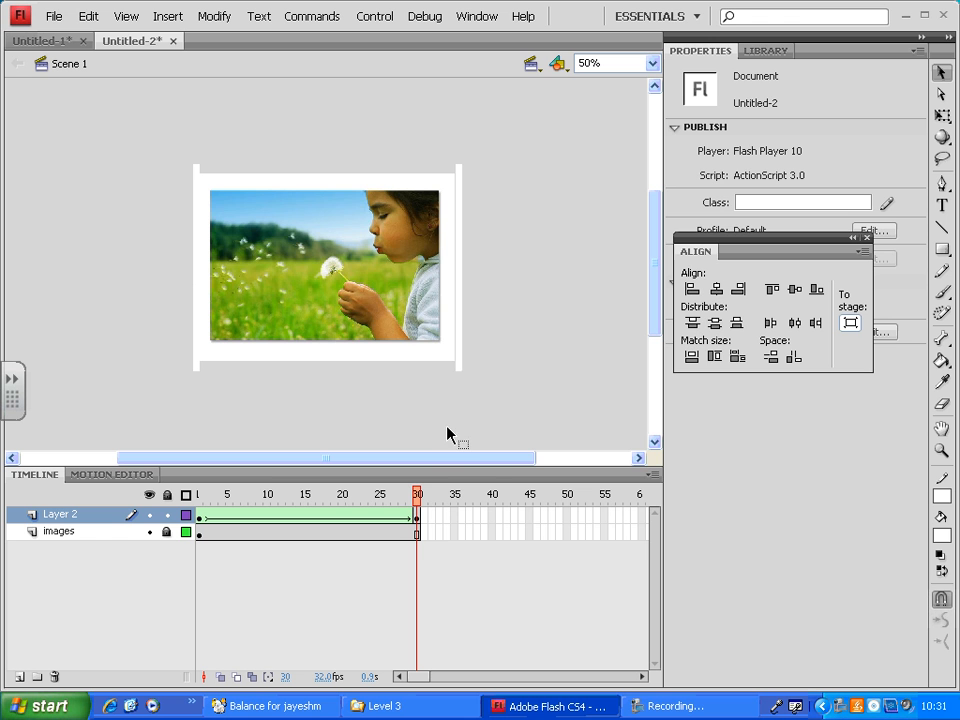
{"action": "key", "text": "ctrl+Return"}
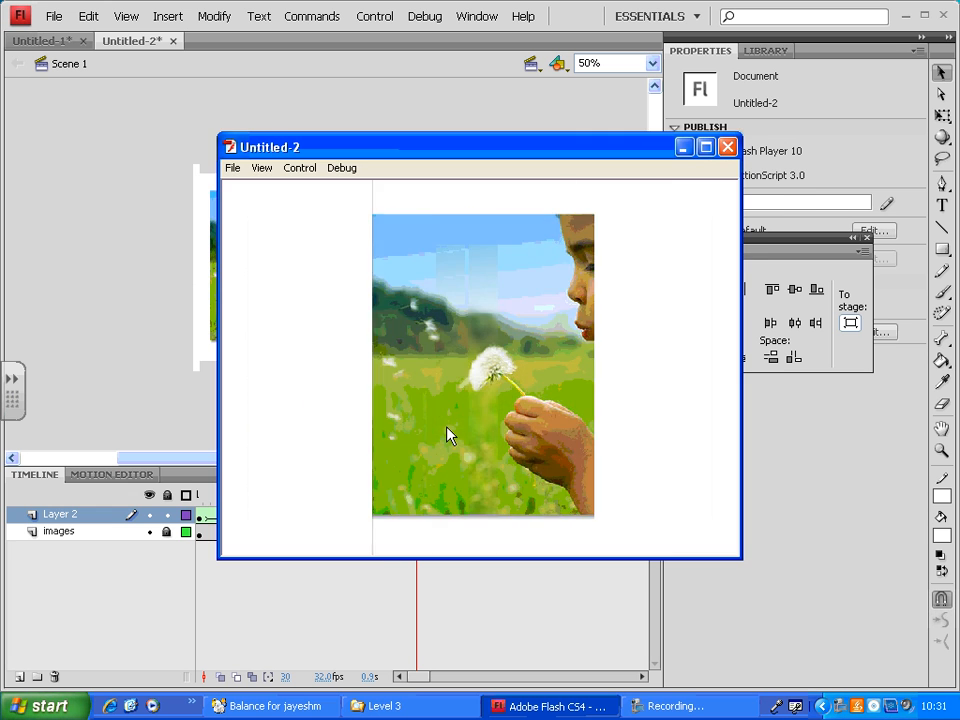
{"action": "left_click", "coordinate": [728, 148]}
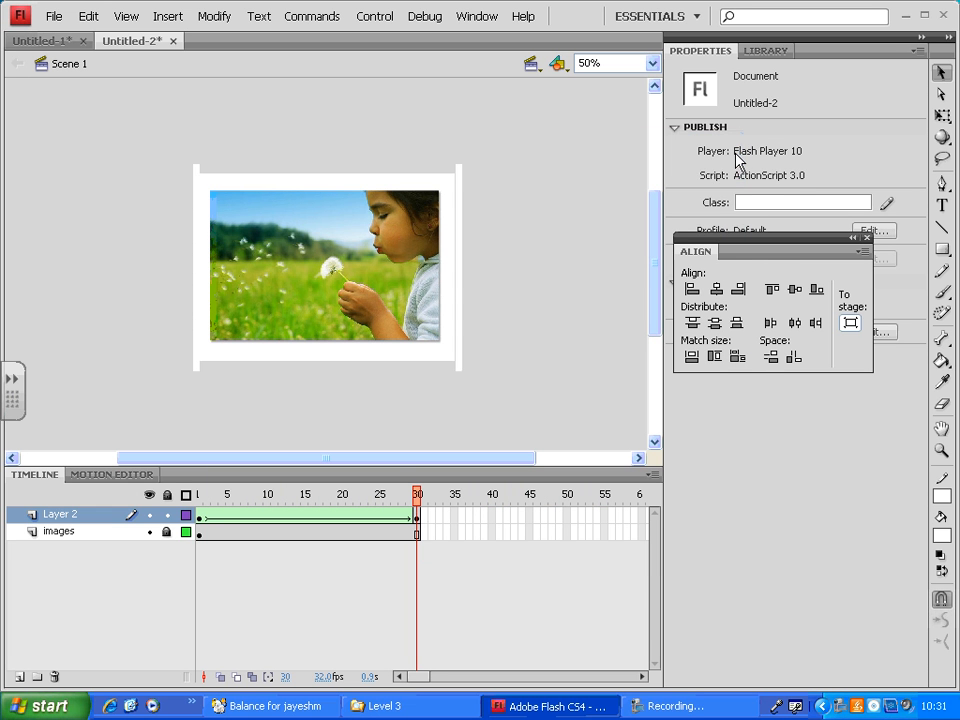
- Delete the middle of the white rectangle at frame 1 of Layer 2, keeping a vertical strip along each side edge
{"action": "left_click", "coordinate": [419, 530]}
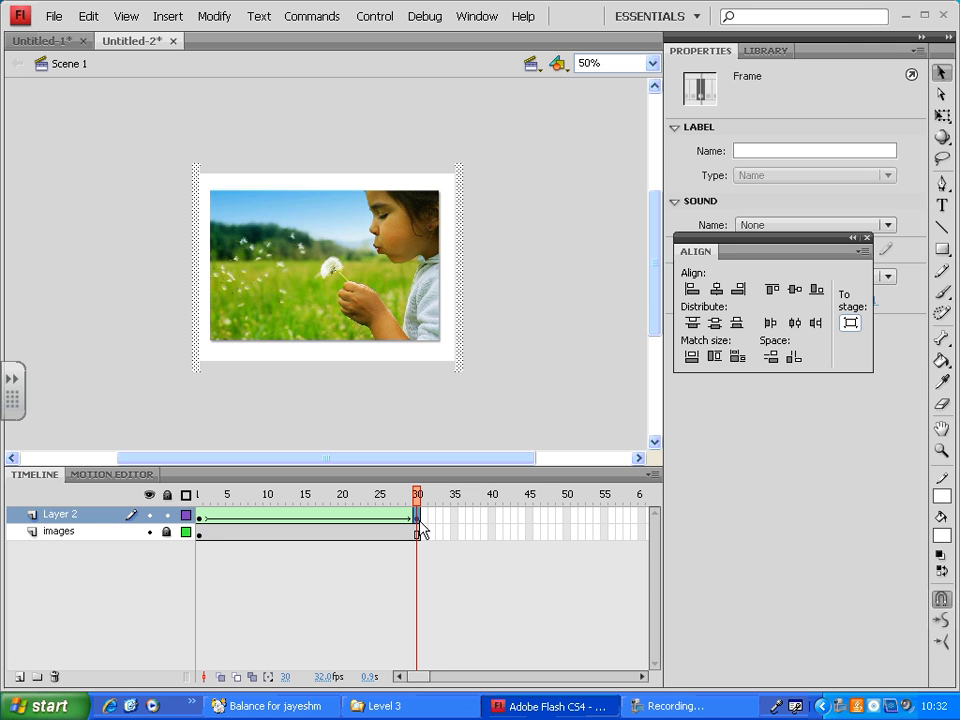
{"action": "left_click", "coordinate": [200, 533]}
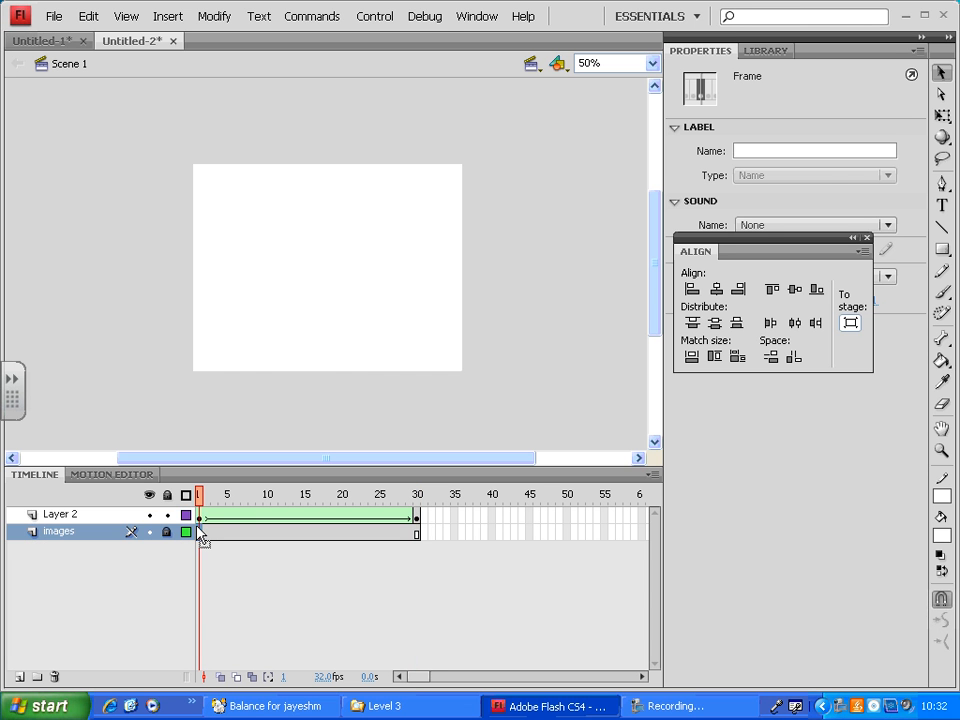
{"action": "left_click", "coordinate": [341, 337]}
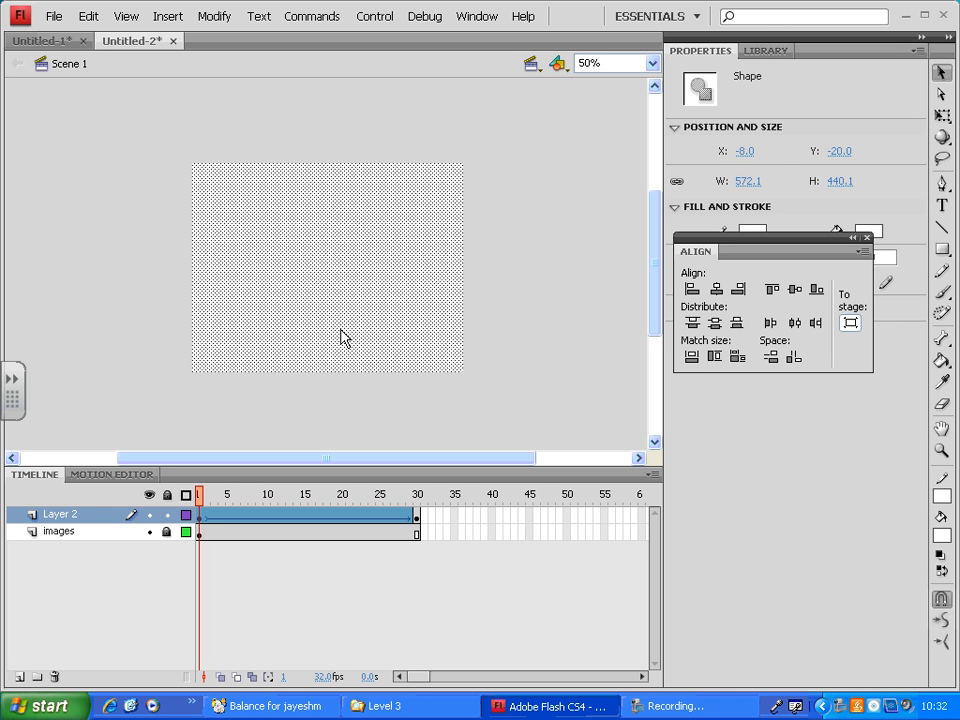
{"action": "left_click_drag", "start_coordinate": [206, 129], "coordinate": [456, 436]}
{"action": "key", "text": "Delete"}
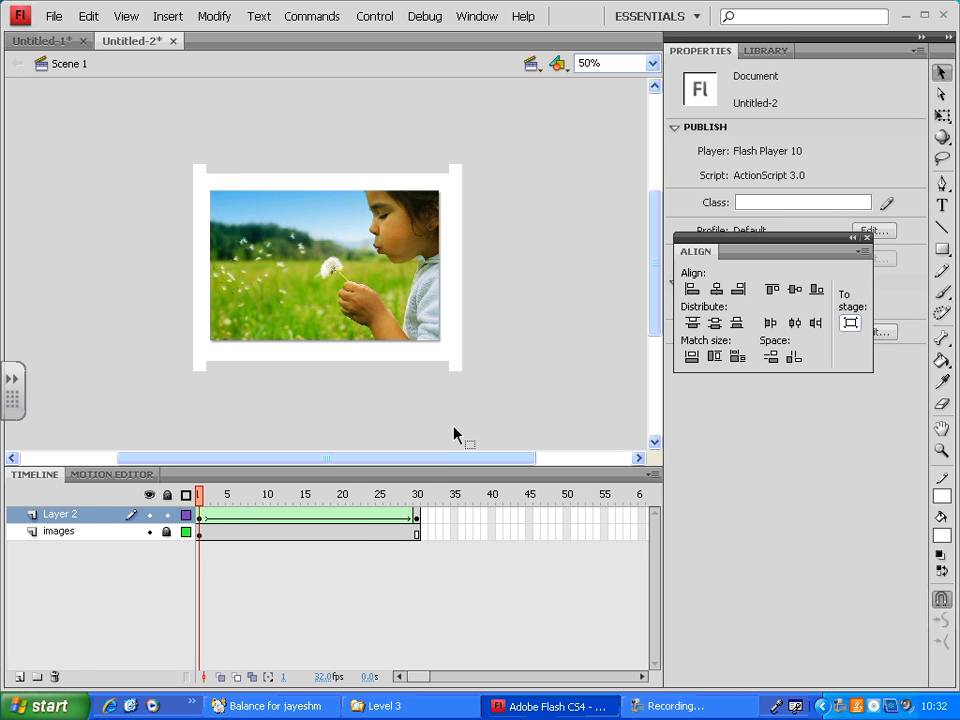
- Test the movie to check the shape tween with the cut-out at frame 1, and close the preview
{"action": "left_click", "coordinate": [365, 517]}
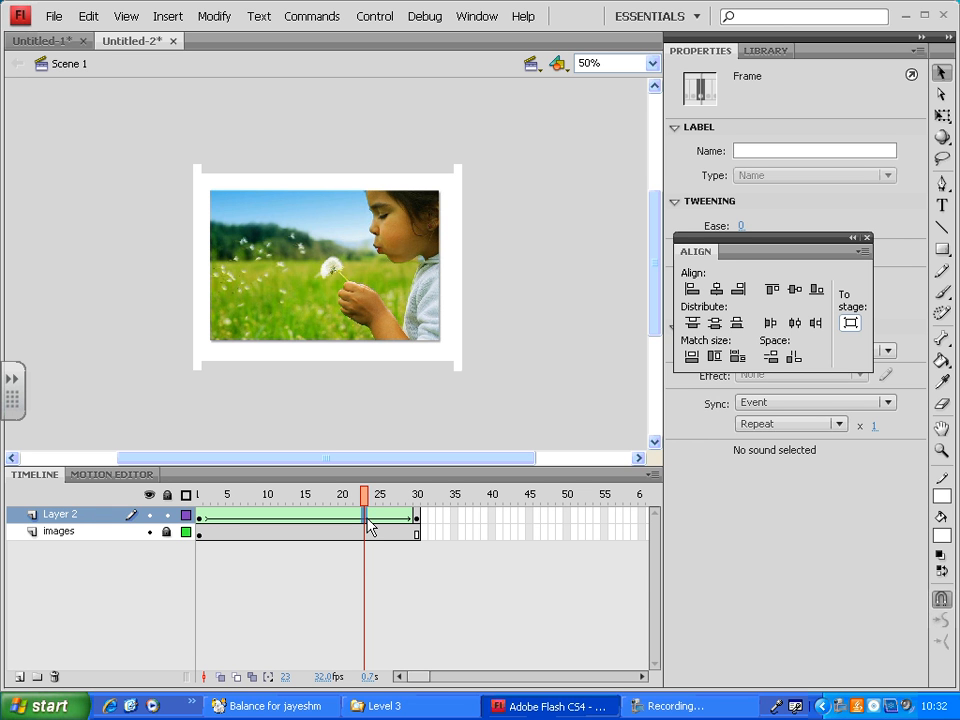
{"action": "key", "text": "ctrl+Return"}
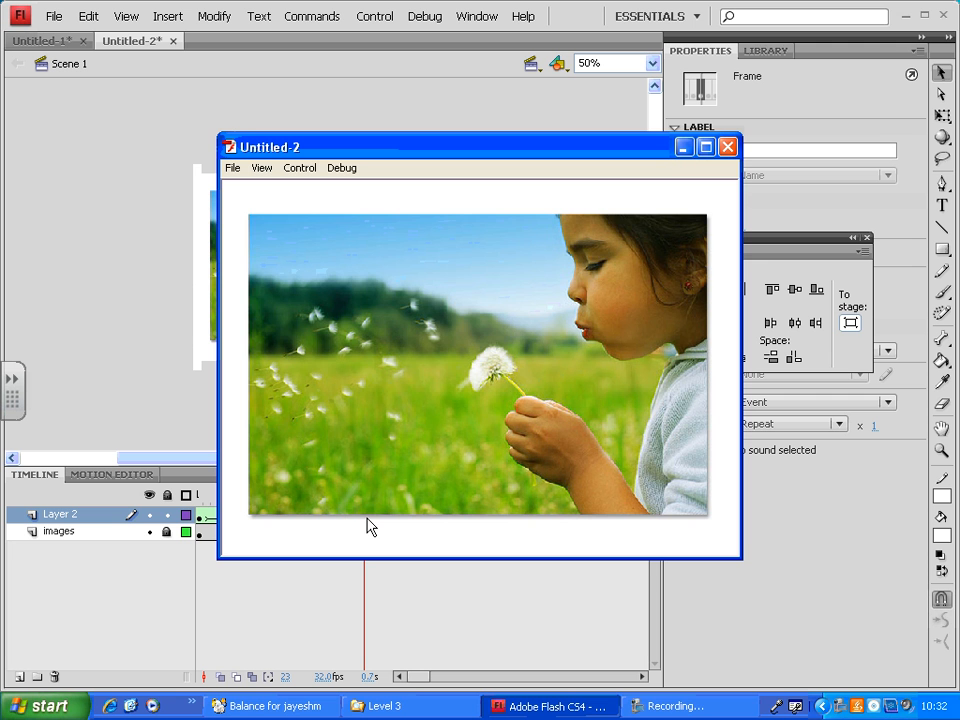
{"action": "left_click", "coordinate": [727, 147]}
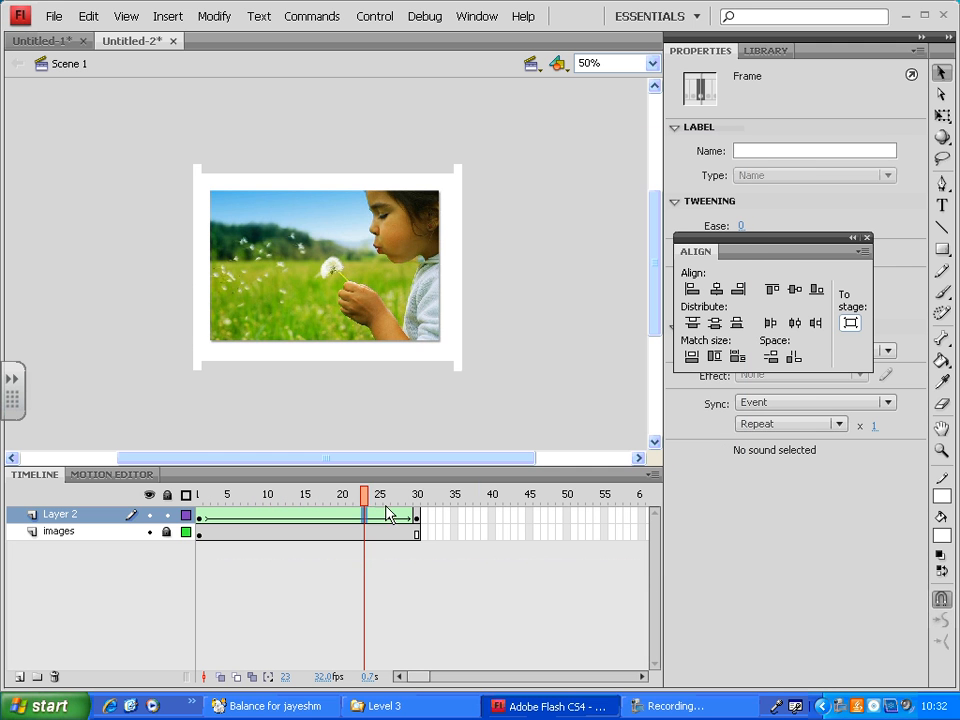
{"action": "left_click", "coordinate": [712, 705]}
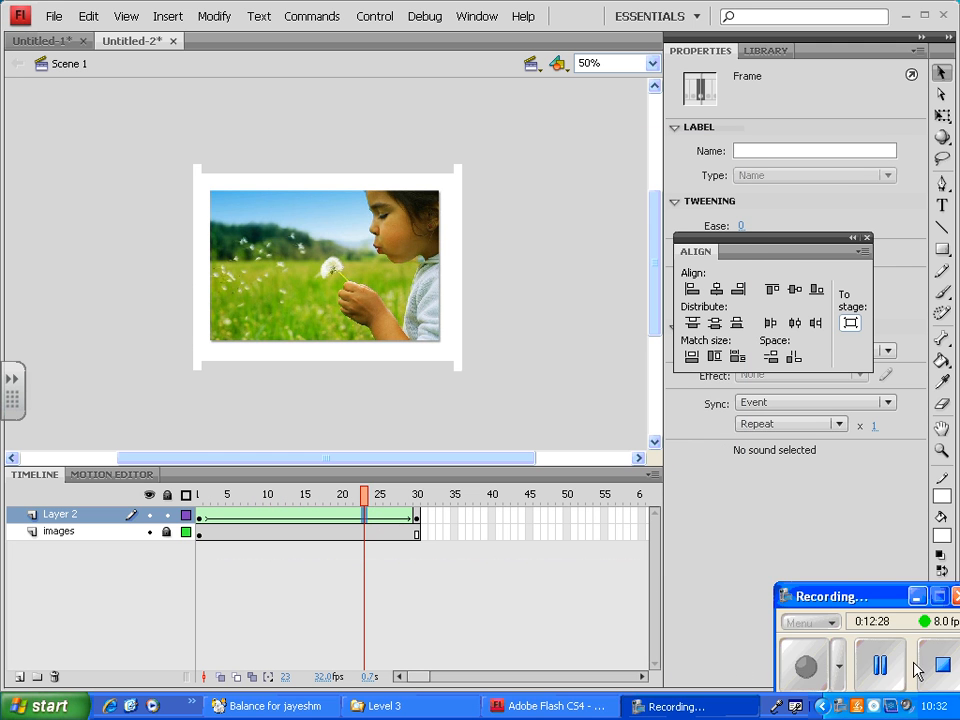